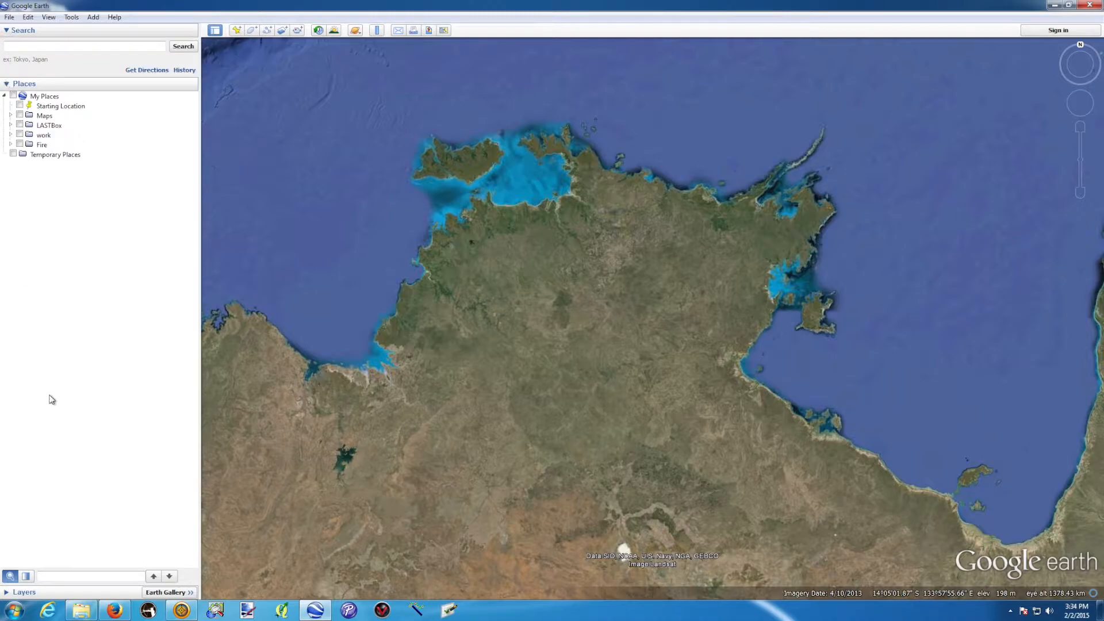
- Expand the Layers section, enlarge the Layers and Search areas, and narrow the sidebar to give the map more room
left_click(6, 592)
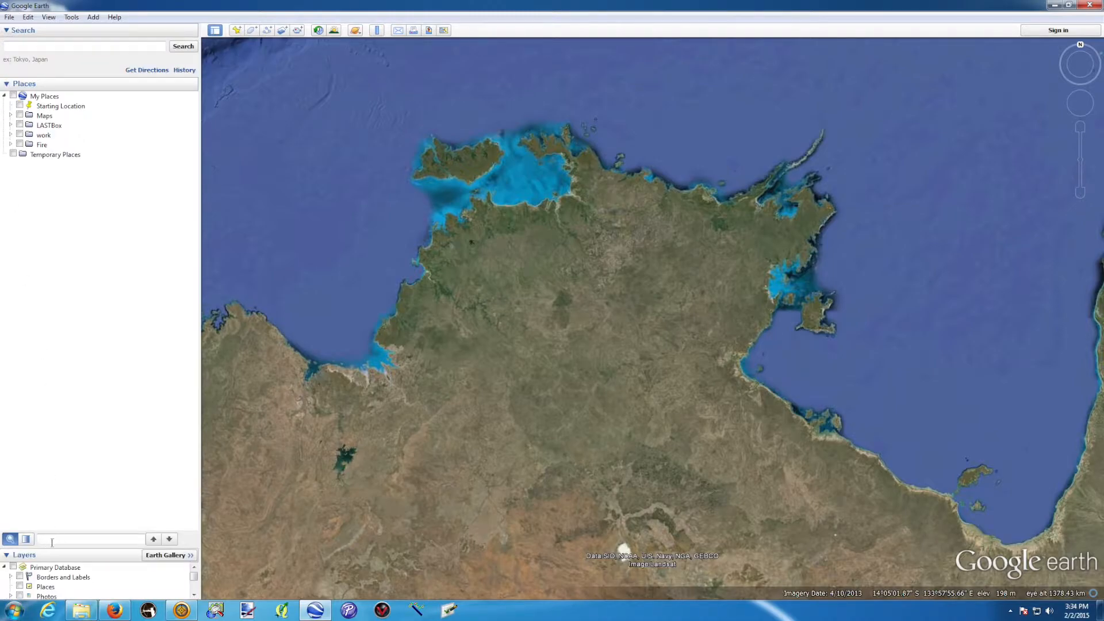
left_click_drag(51, 541, 50, 381)
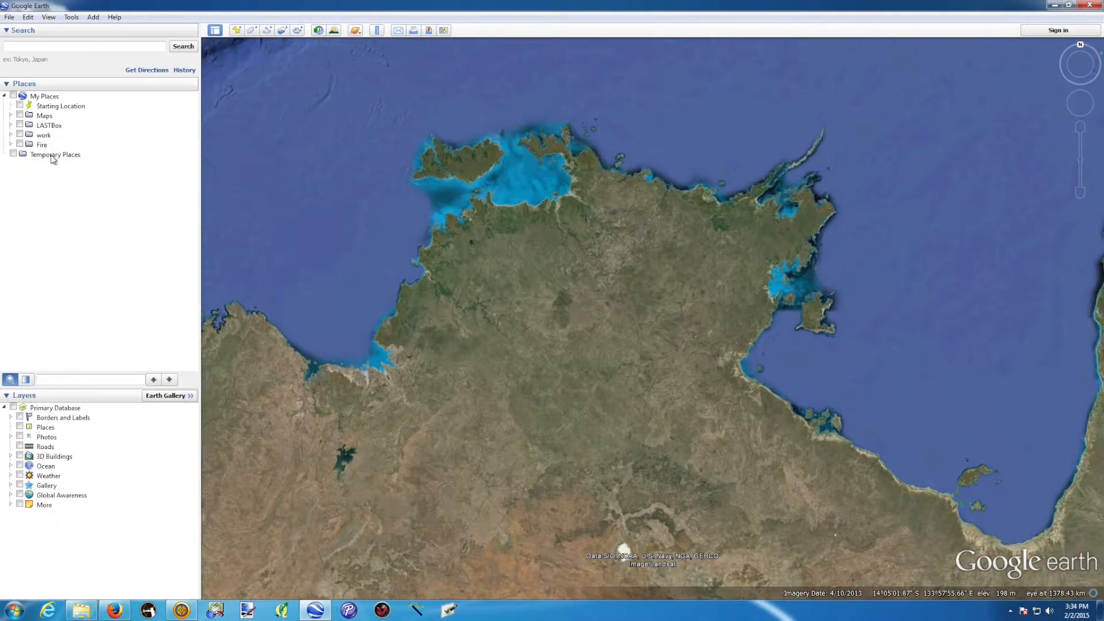
left_click_drag(69, 77, 89, 151)
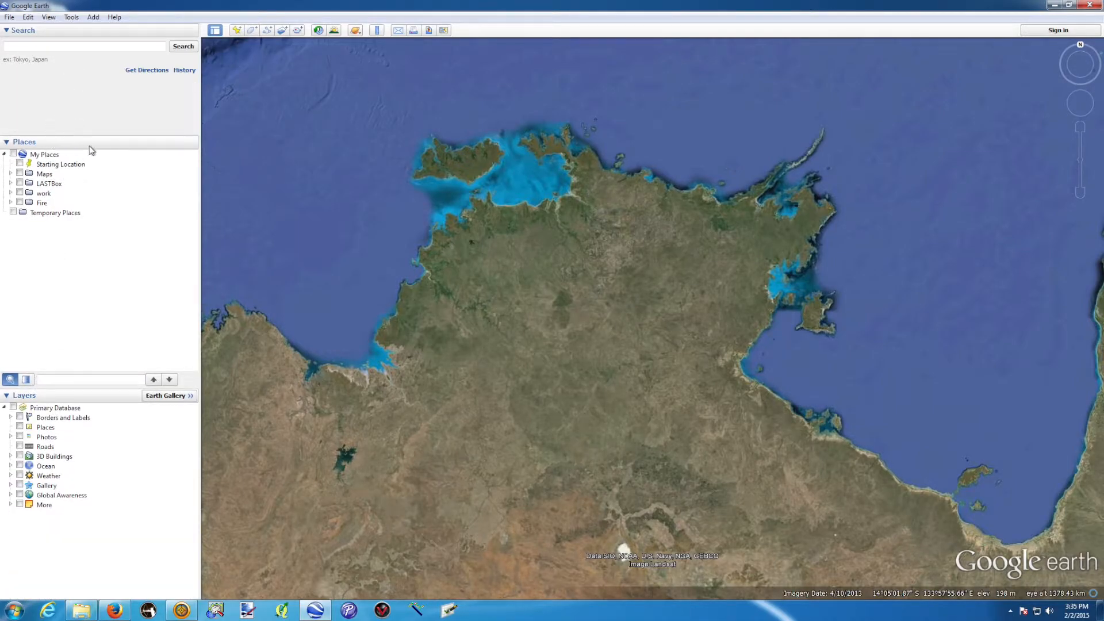
left_click_drag(200, 254, 159, 263)
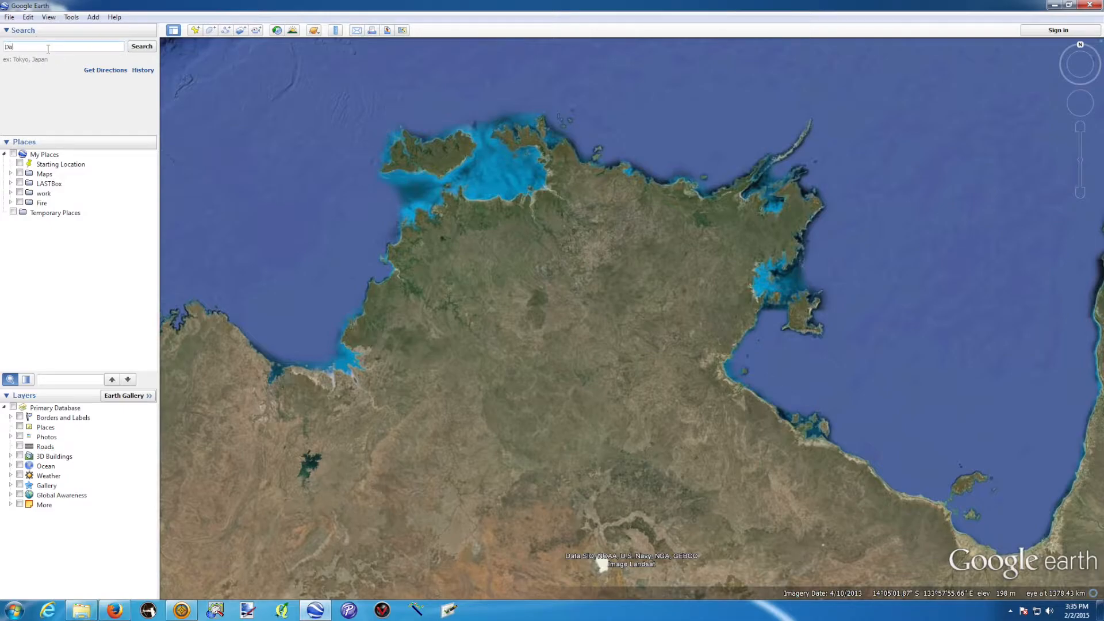
- Search for Darwin, Northern Territory, Australia, using the suggested place name
type("rwin, Northern Territory, Australia")
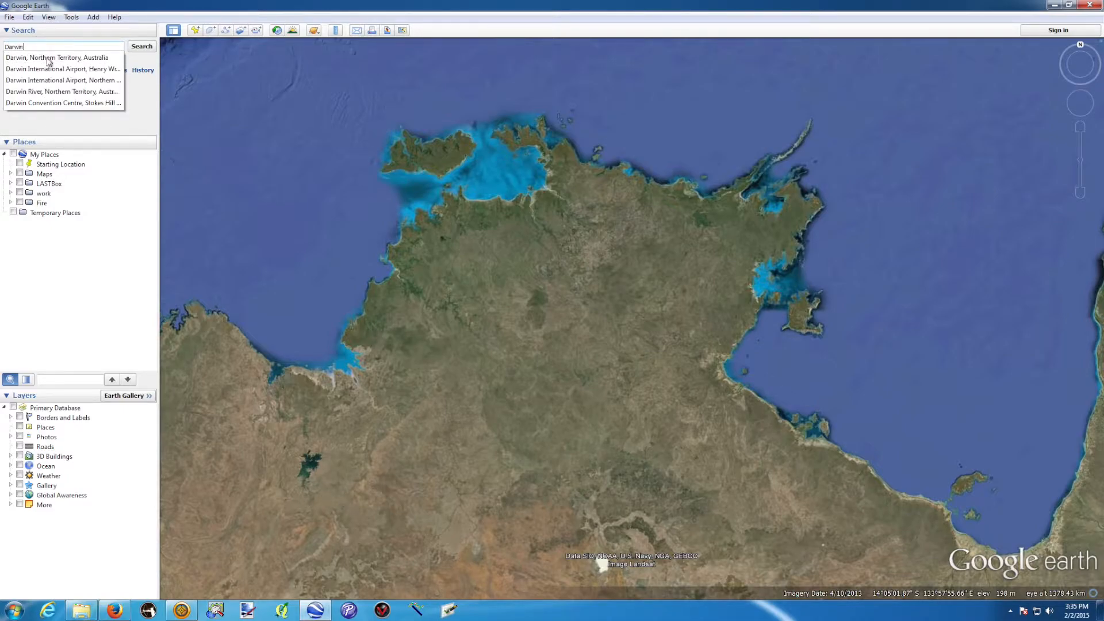
left_click(49, 62)
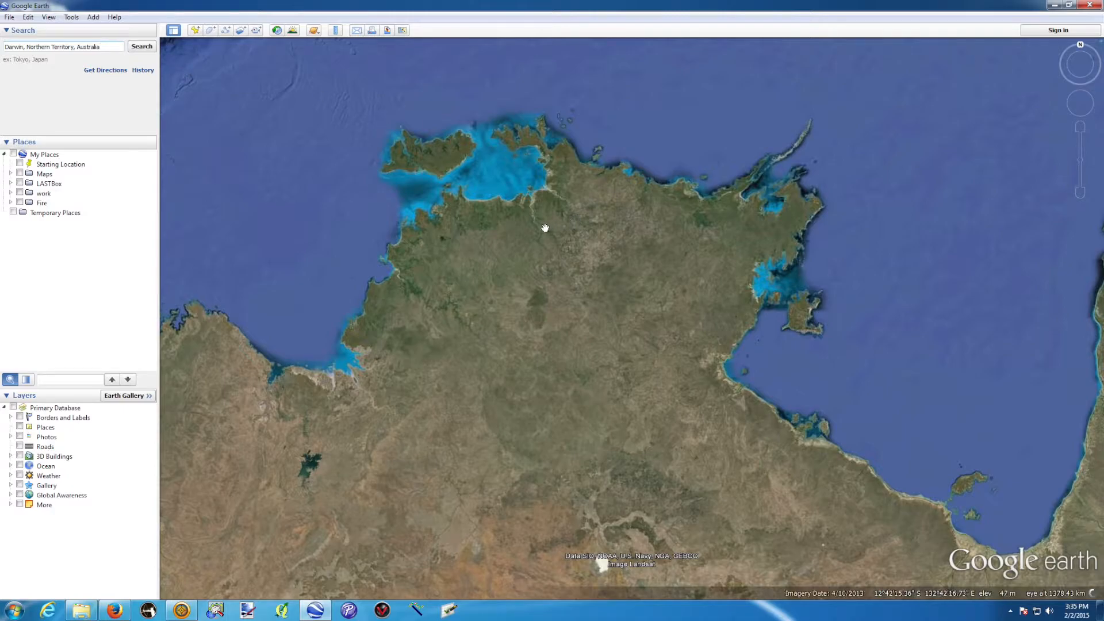
left_click(141, 47)
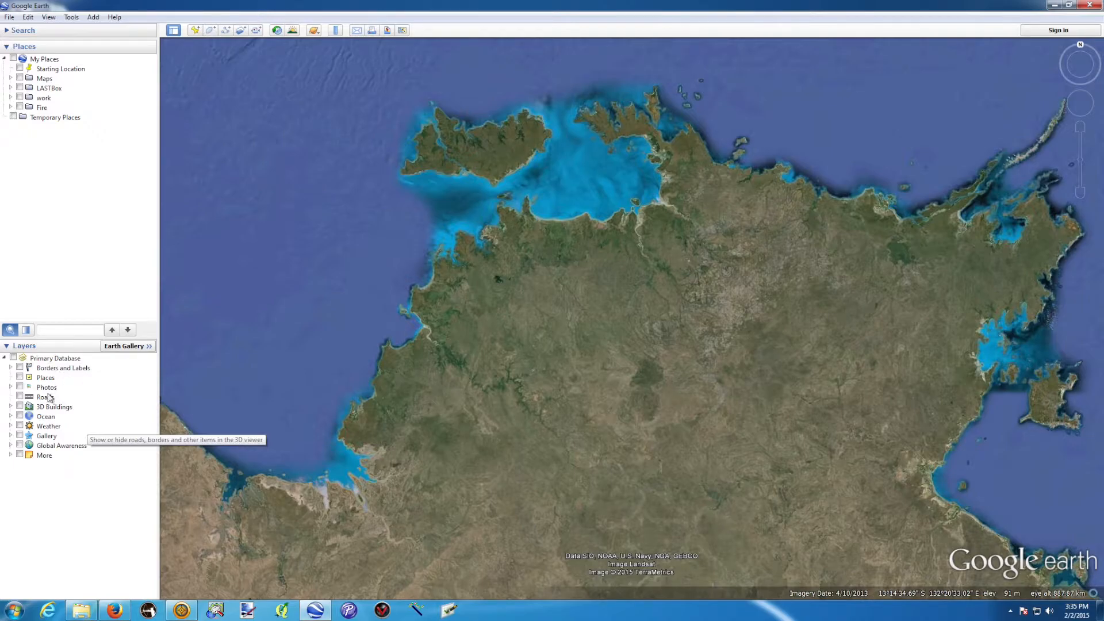
- Turn on the Borders and Labels layer over northern Australia and expand it to list its Borders and Labels sublayers
left_click(20, 367)
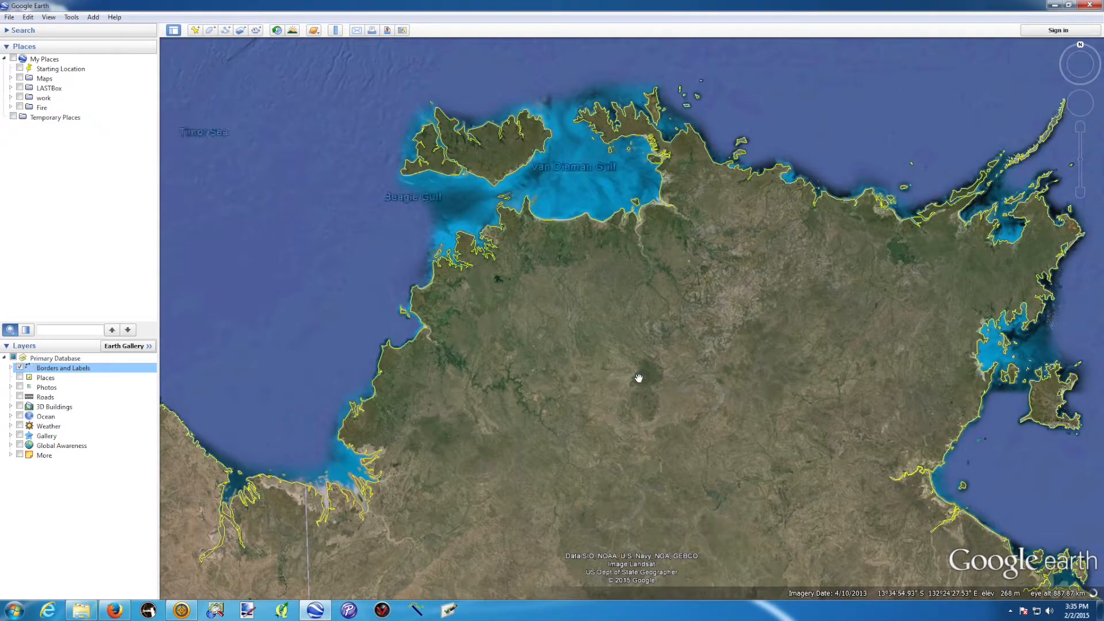
left_click_drag(636, 374, 590, 357)
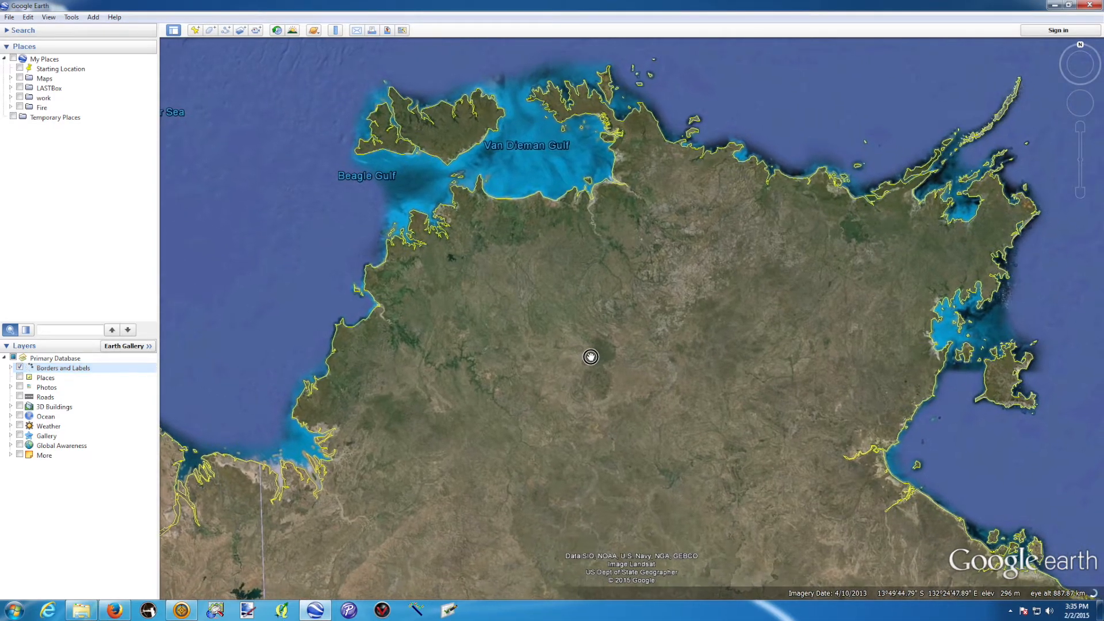
left_click(11, 368)
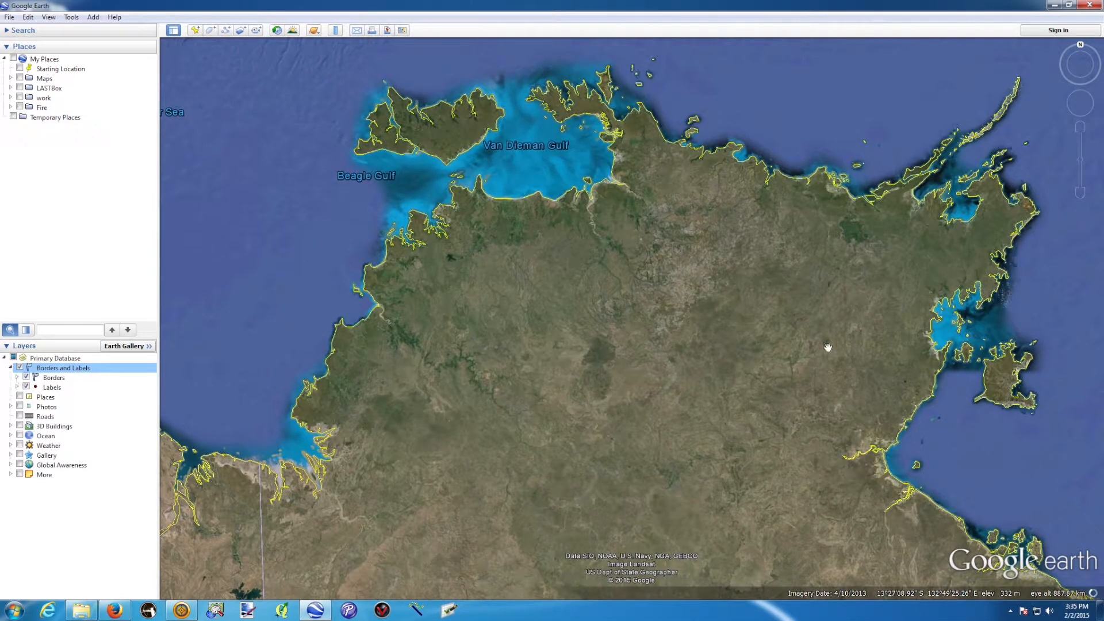
left_click_drag(741, 327, 709, 305)
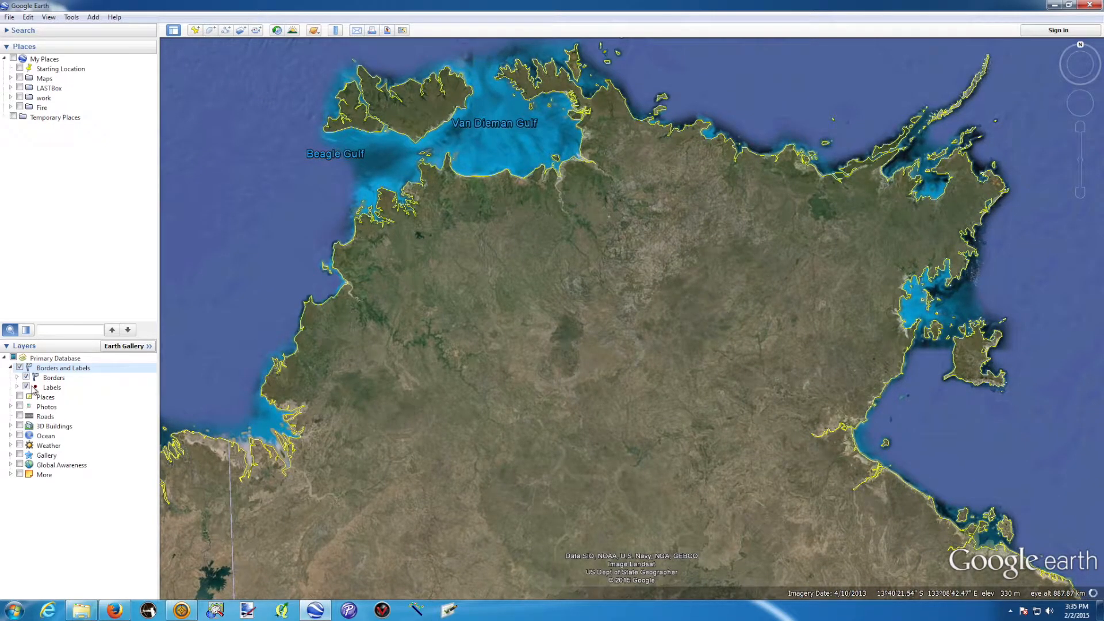
- Turn off the Borders and Labels layer and collapse the Primary Database tree and the Layers section
left_click(20, 368)
left_click(5, 358)
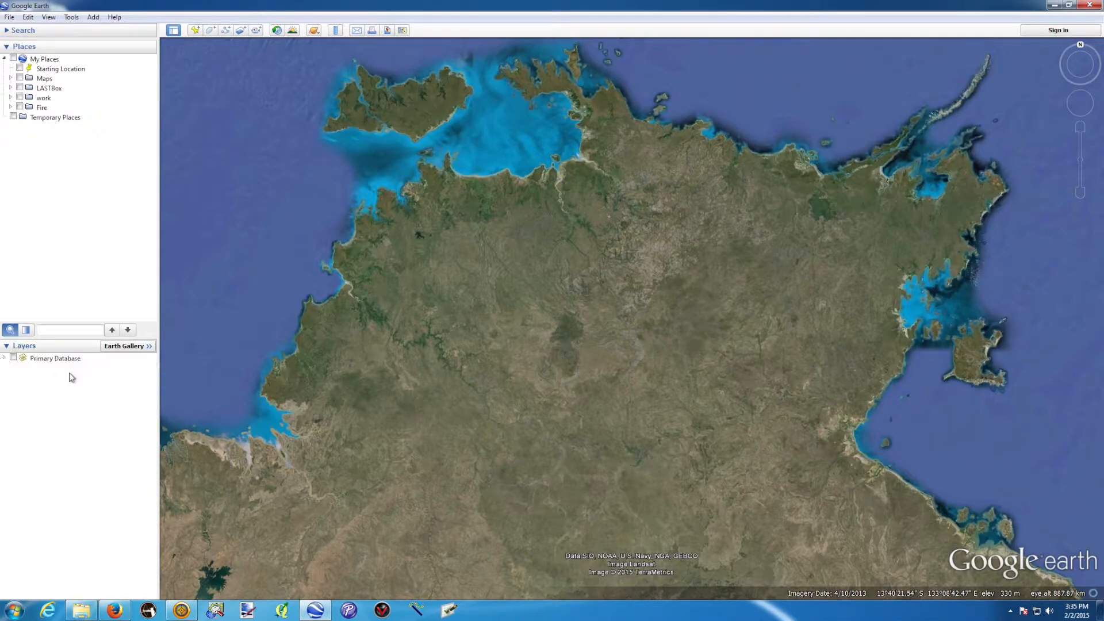
left_click(7, 347)
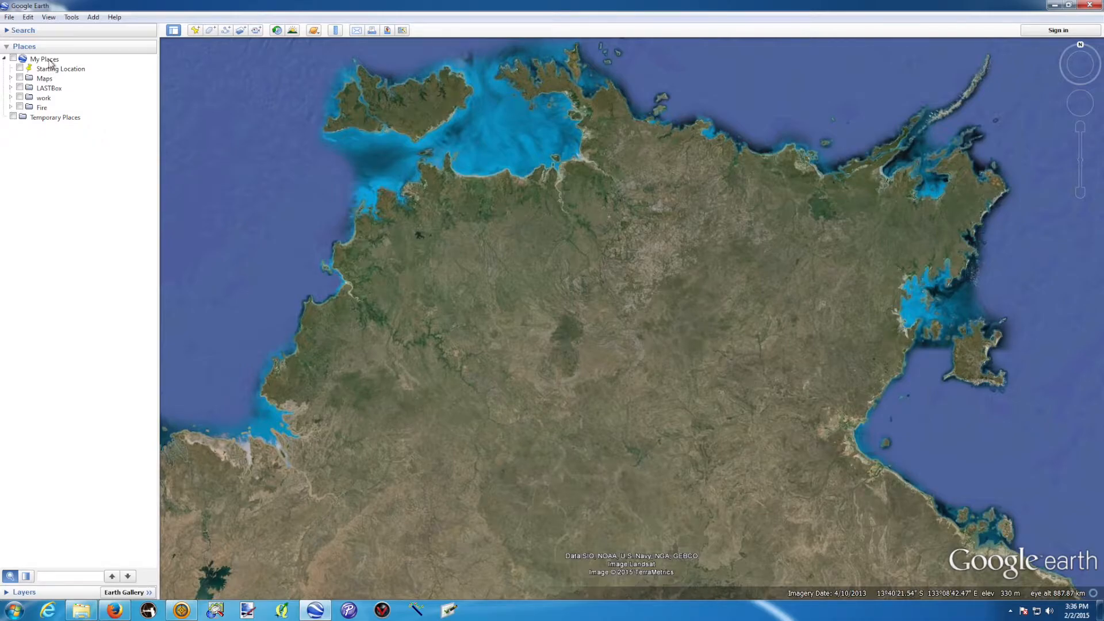
- Look through the Topo 250k map list inside the Maps folder, and close the Maps folder again
left_click(11, 79)
left_click(17, 89)
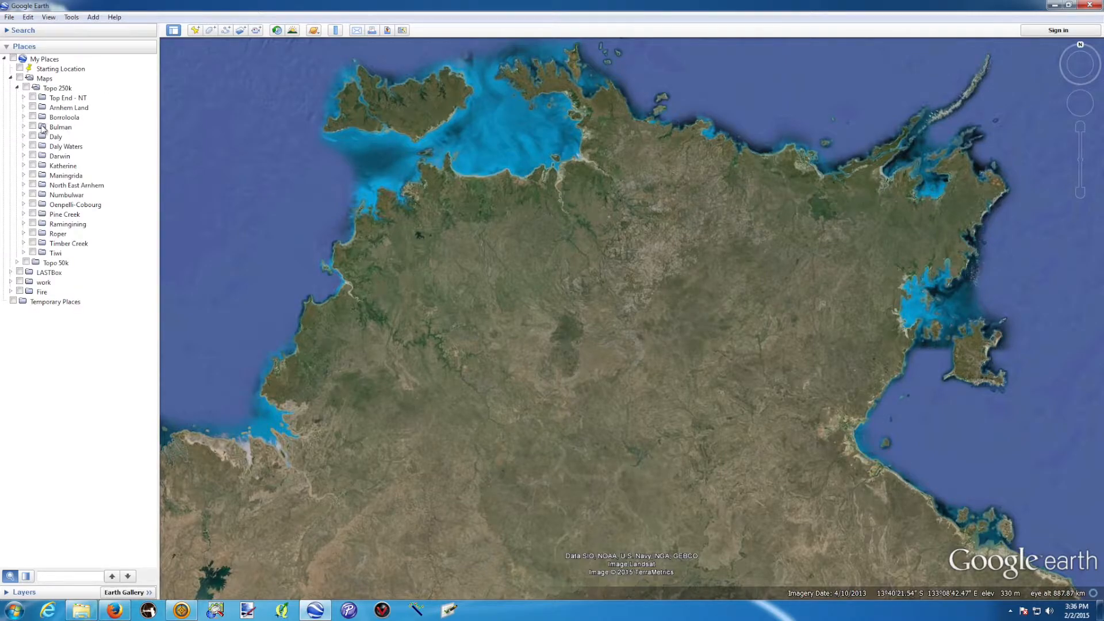
left_click(11, 78)
- Expand the Fire folder down through 2014 to the Tracks folder to list the tracks organised by year
left_click(10, 108)
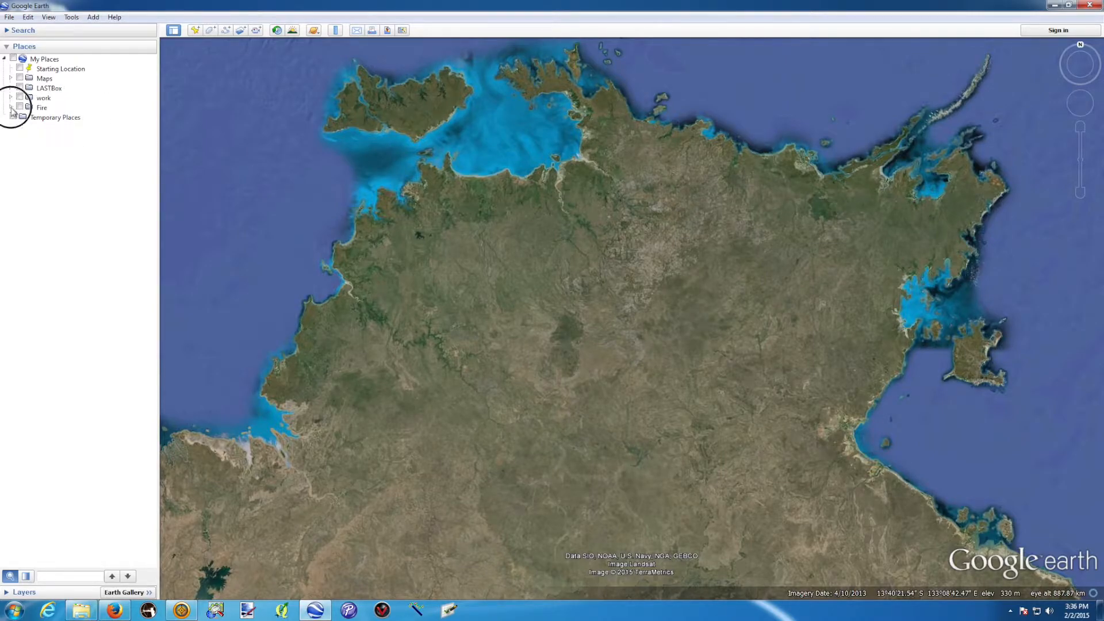
left_click(11, 107)
left_click(10, 108)
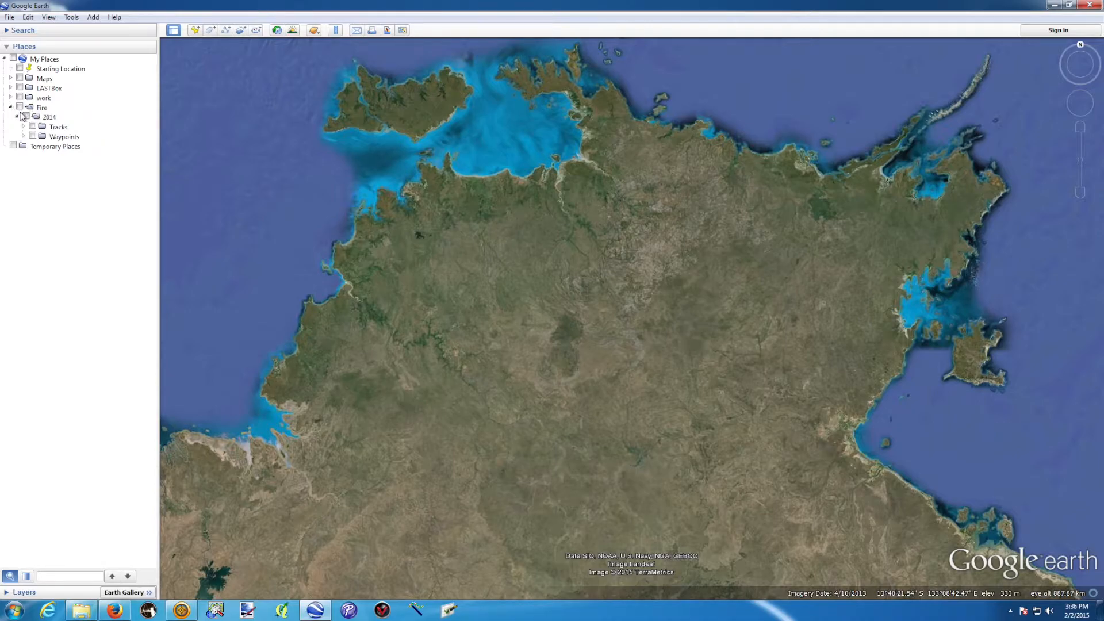
left_click(17, 117)
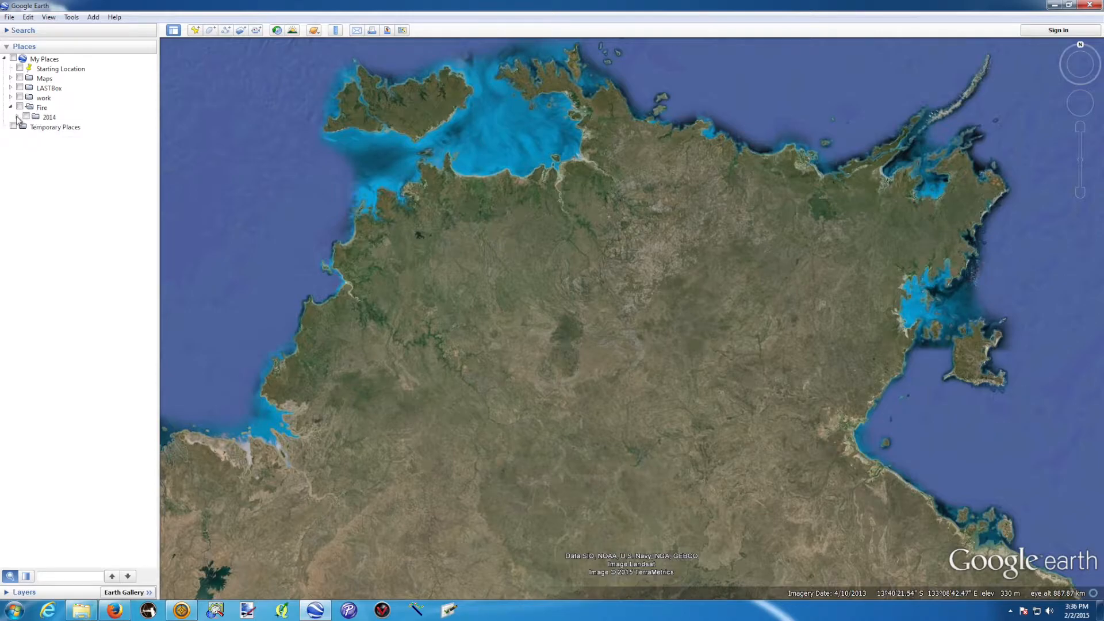
left_click(18, 117)
left_click(23, 126)
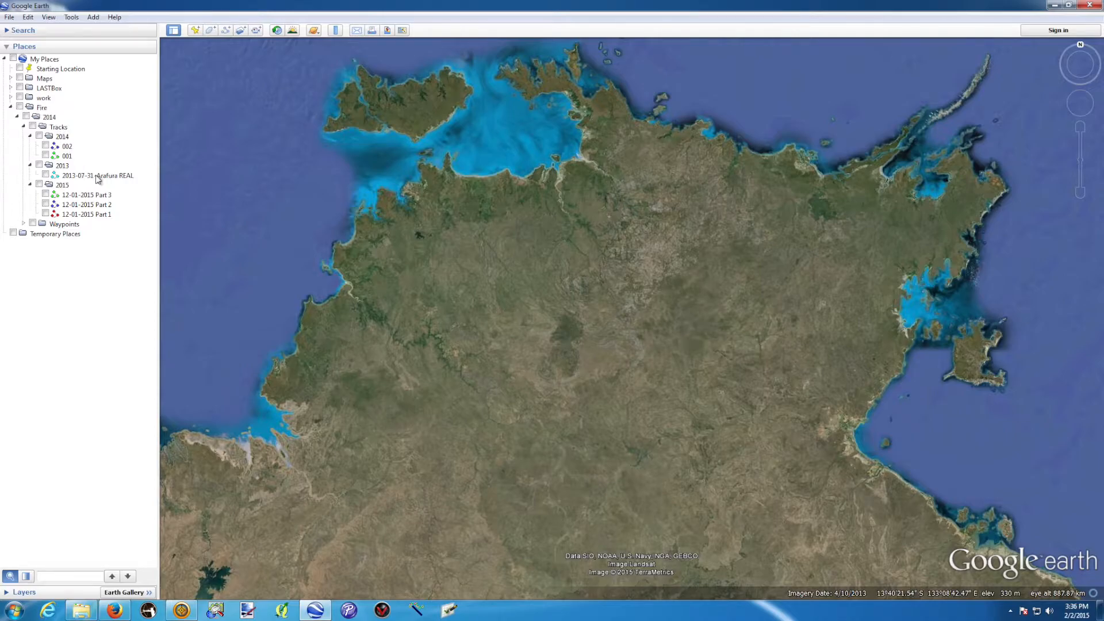
- Show and hide tracks 001 and 002 individually, and both together through their 2014 folder under Tracks
left_click(46, 156)
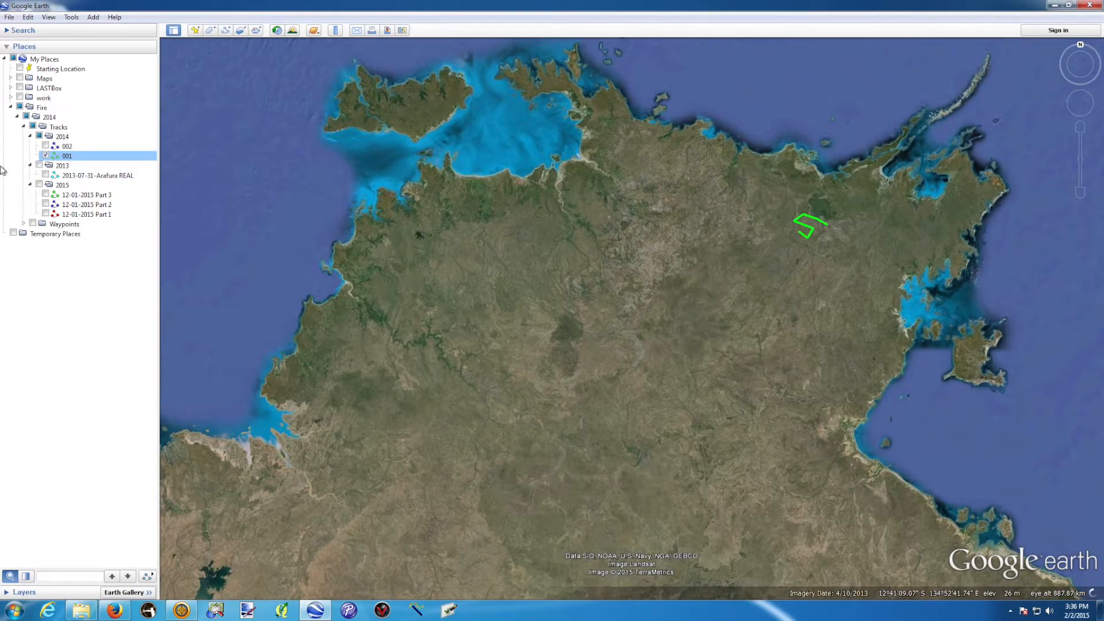
left_click(46, 155)
left_click(46, 146)
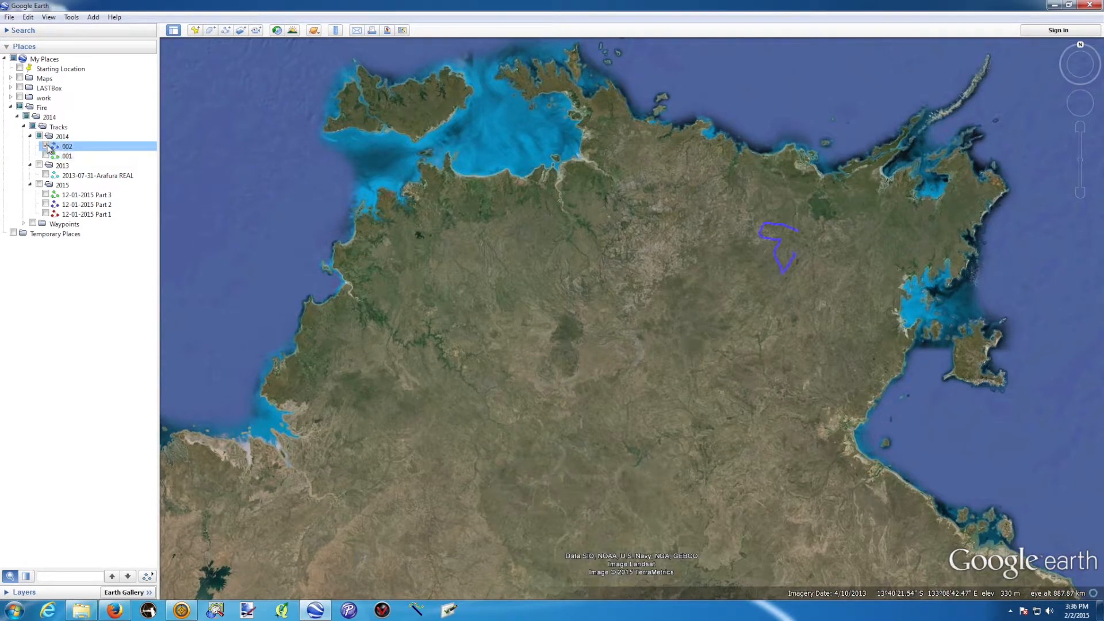
left_click(46, 146)
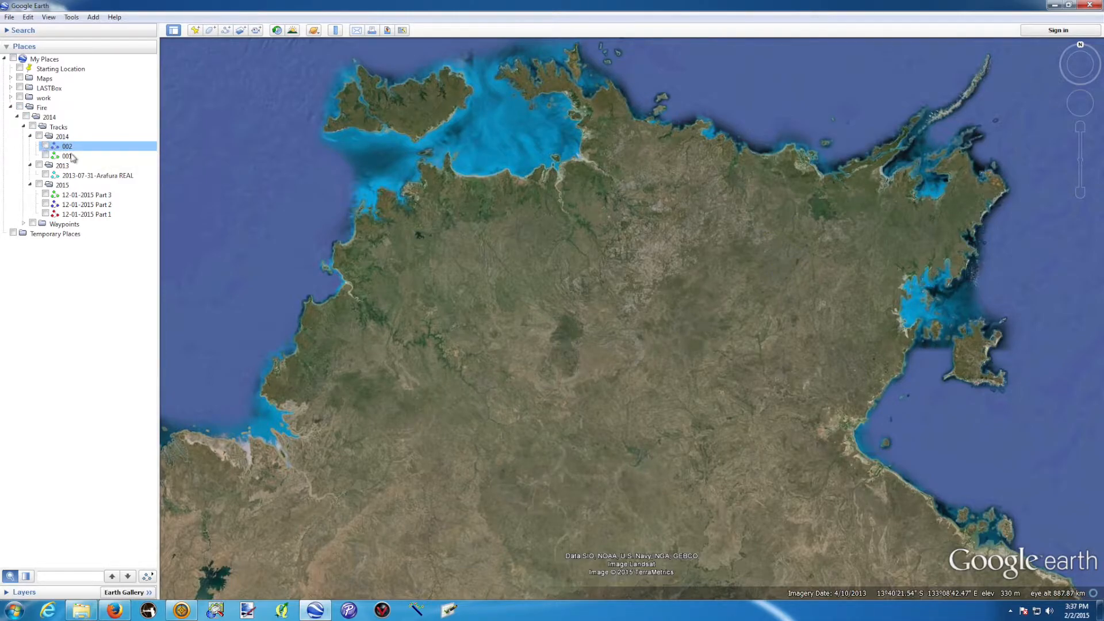
left_click(39, 137)
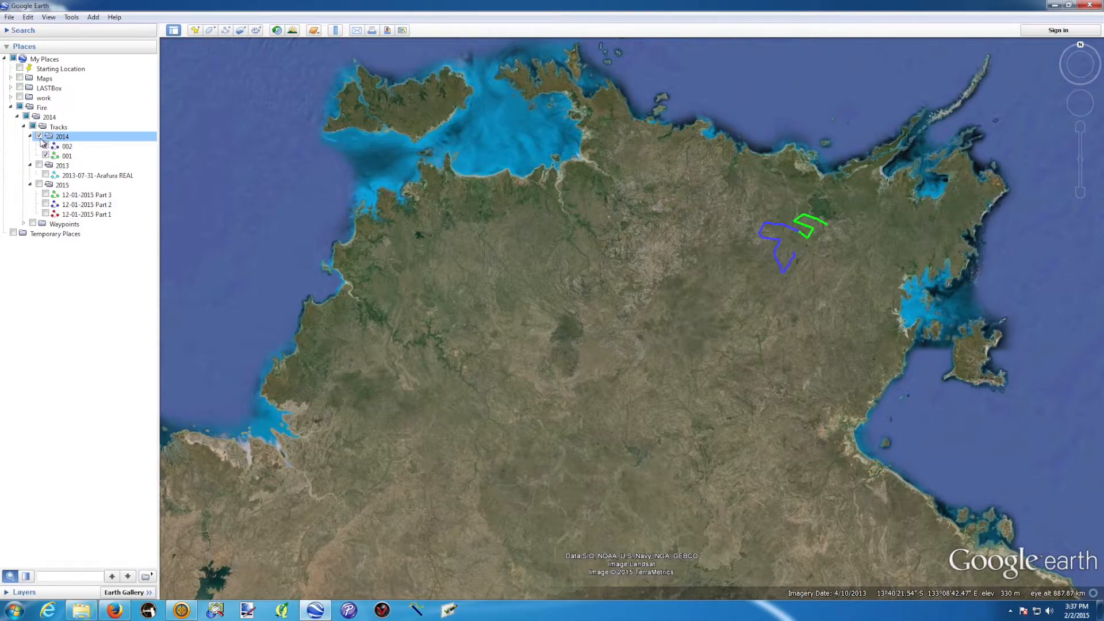
left_click(39, 136)
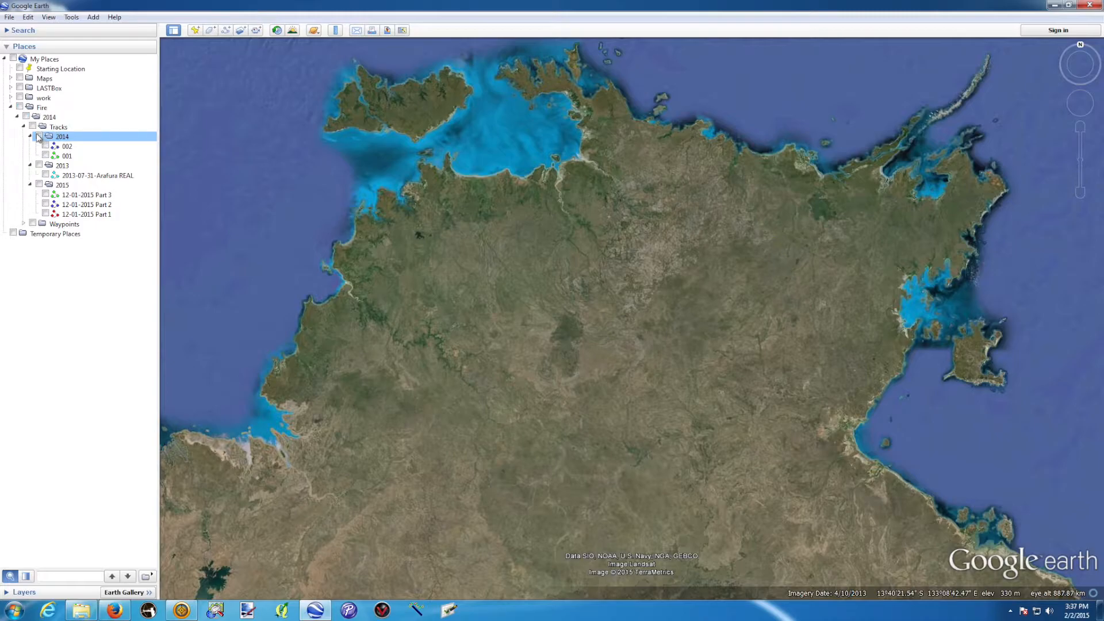
- Show all tracks and waypoints in the Fire folder on the map, hide them again, and collapse the folder
left_click(20, 107)
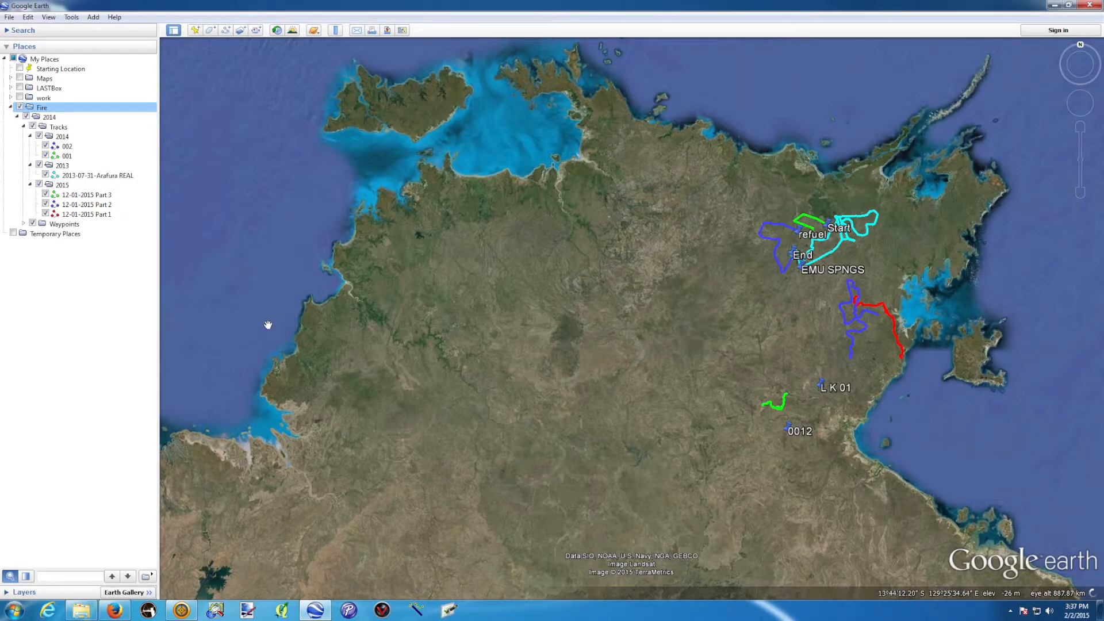
left_click(20, 107)
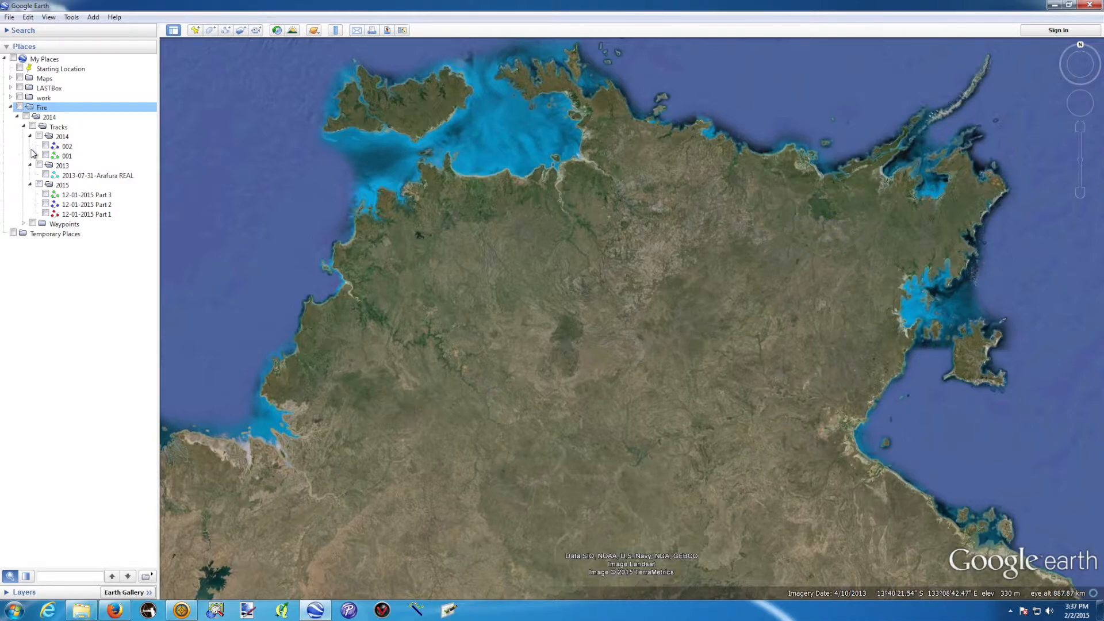
left_click(11, 106)
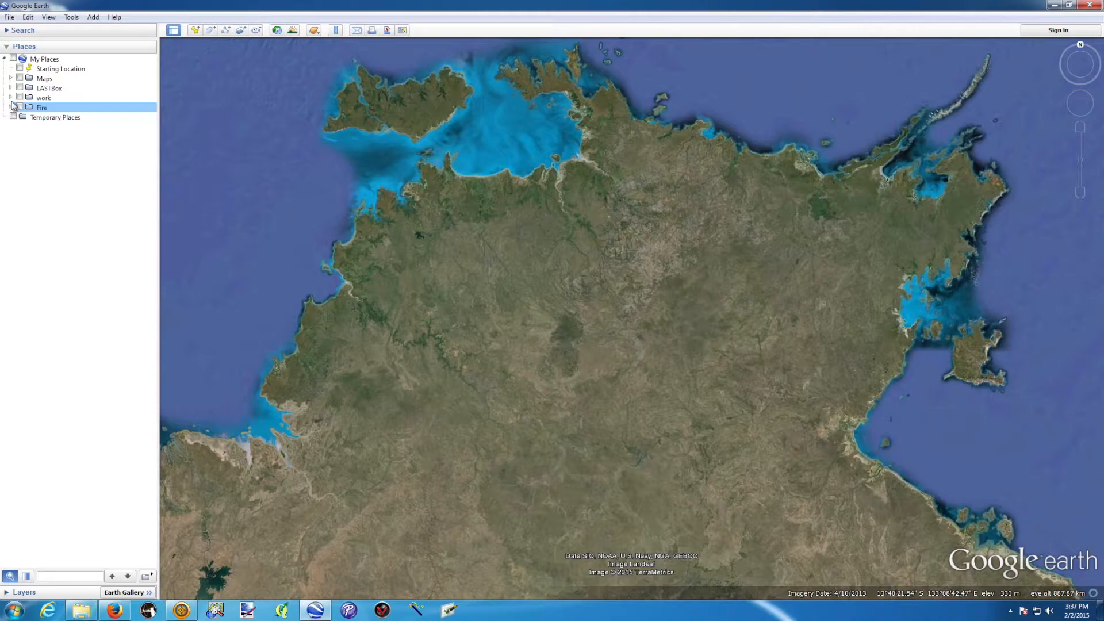
- Add a new folder named Feral under My Places
left_click(47, 61)
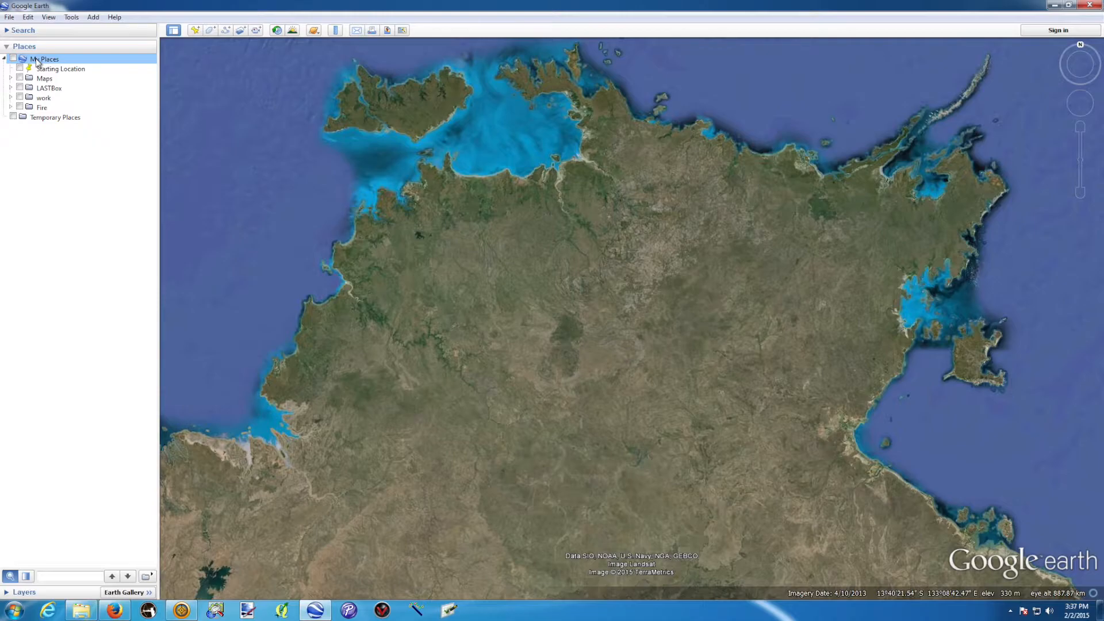
right_click(36, 62)
mouse_move(66, 68)
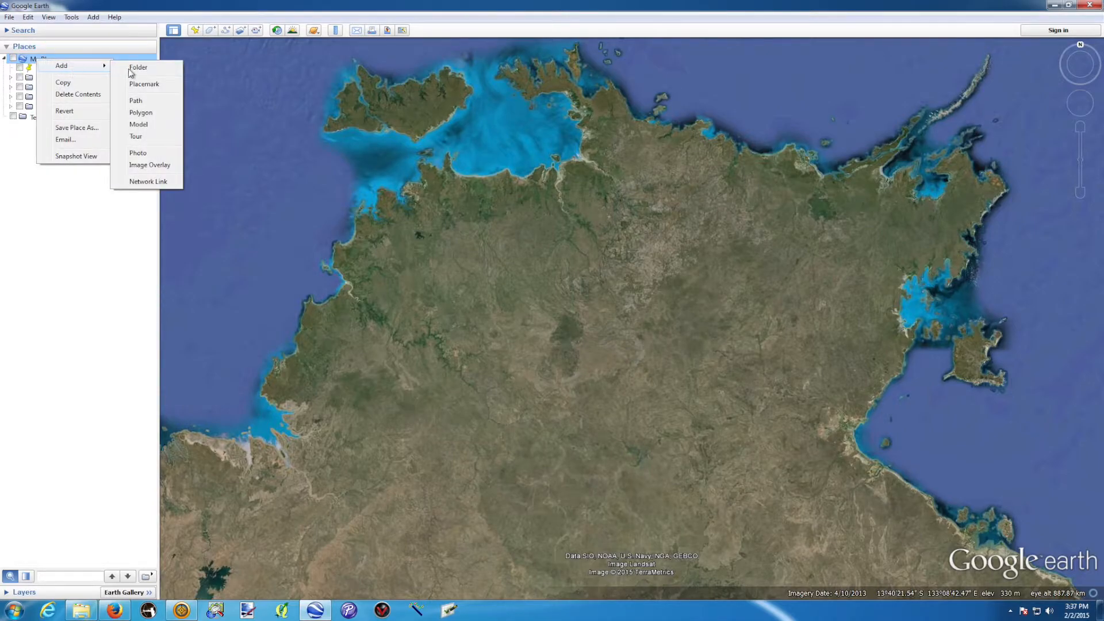
left_click(158, 69)
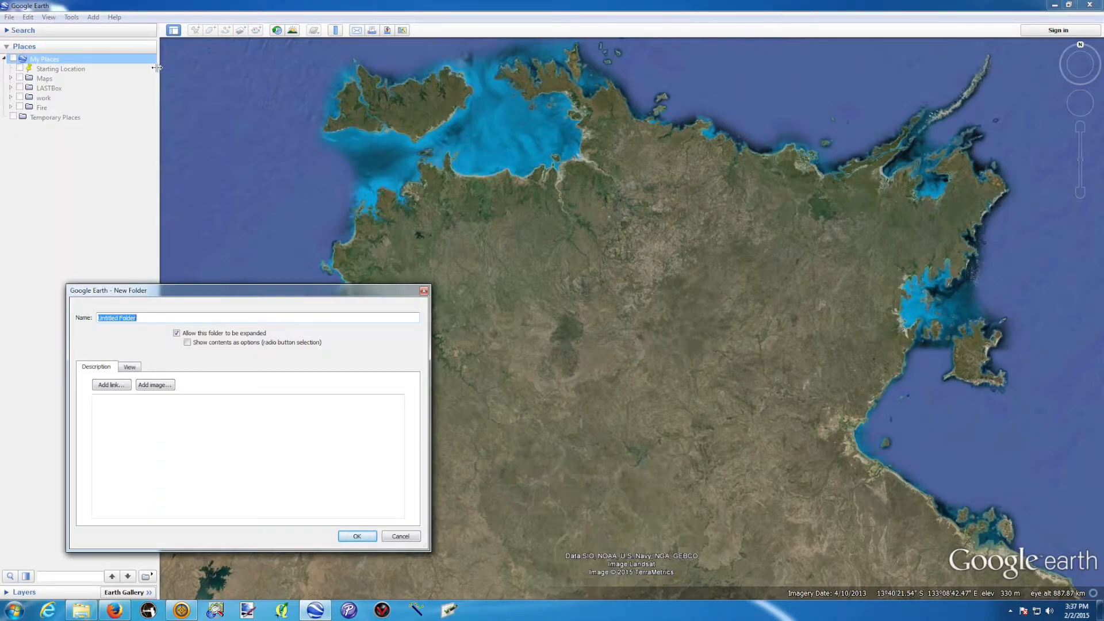
type("Feral")
key("Return")
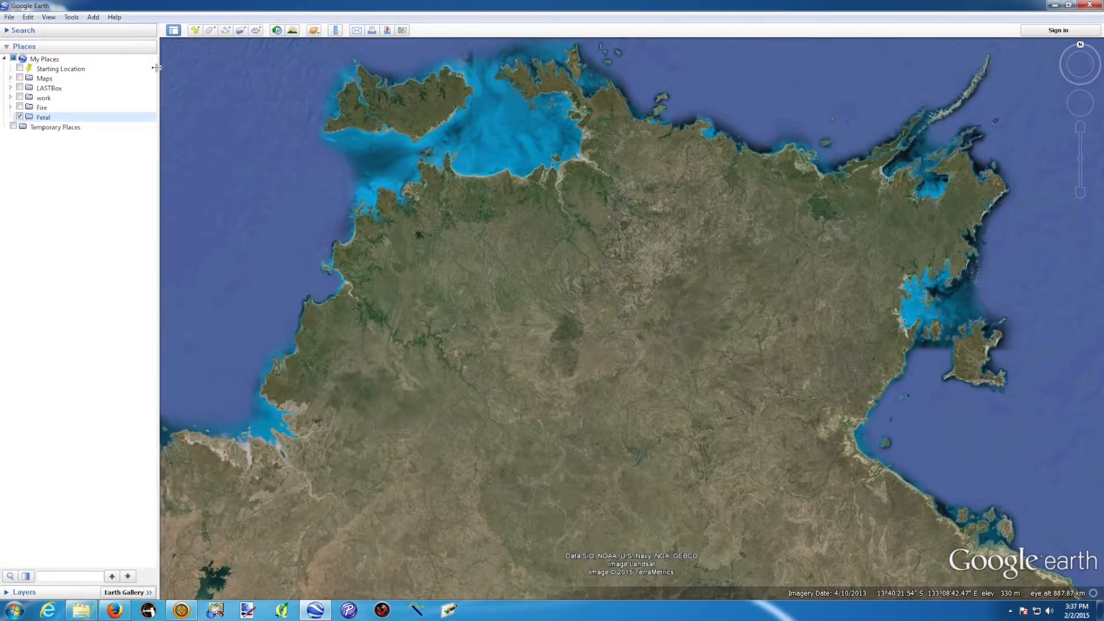
- Add a subfolder named 2014 inside the Feral folder
right_click(44, 118)
mouse_move(69, 124)
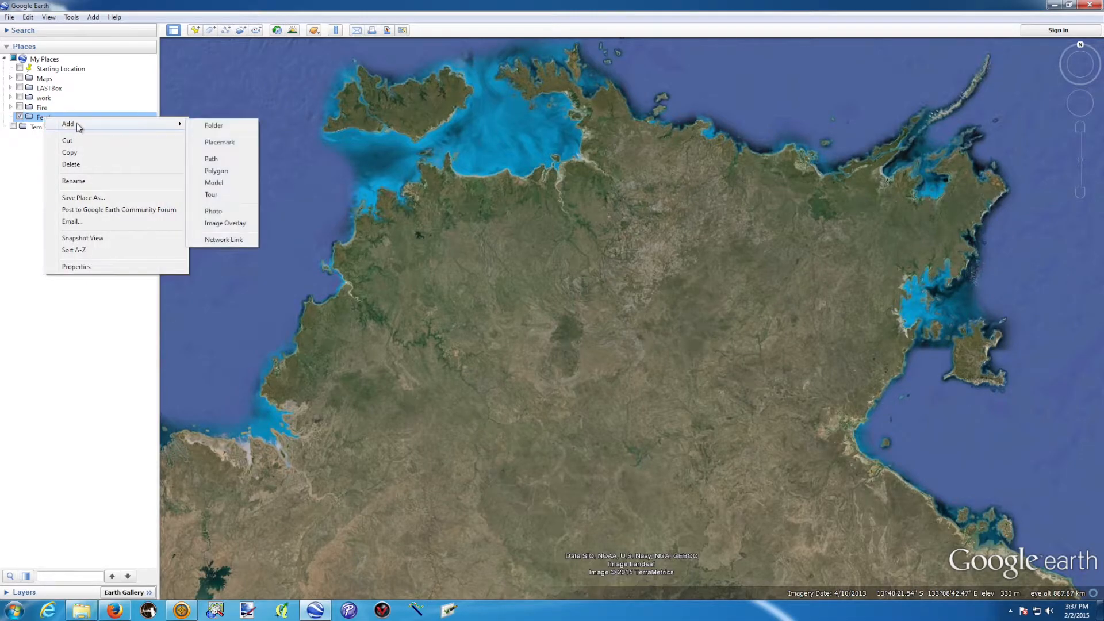
left_click(218, 127)
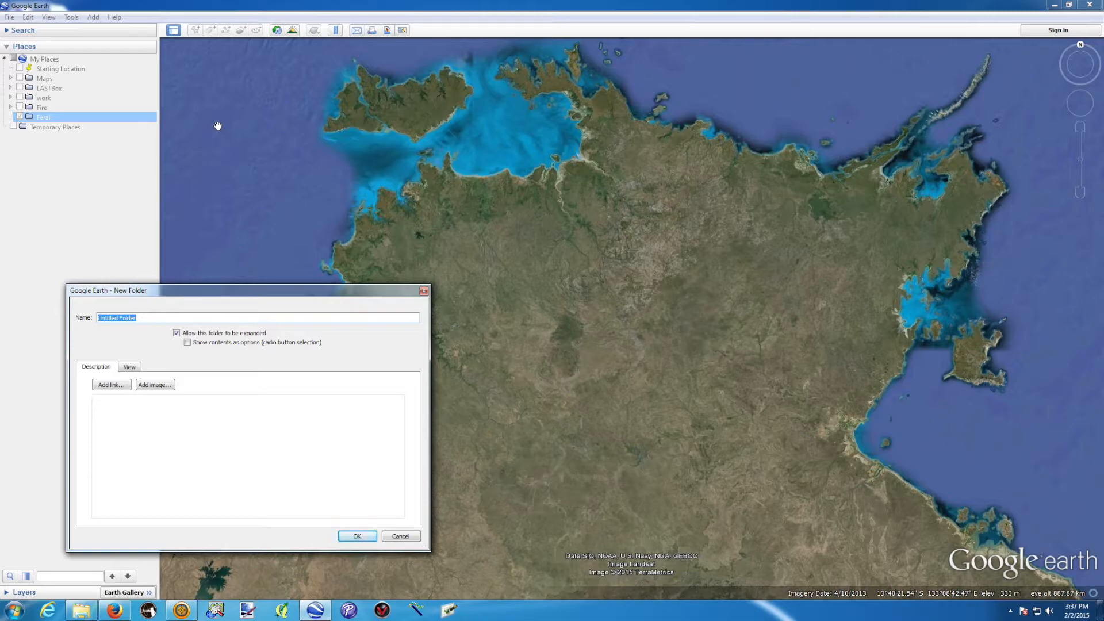
type("2014")
key("Return")
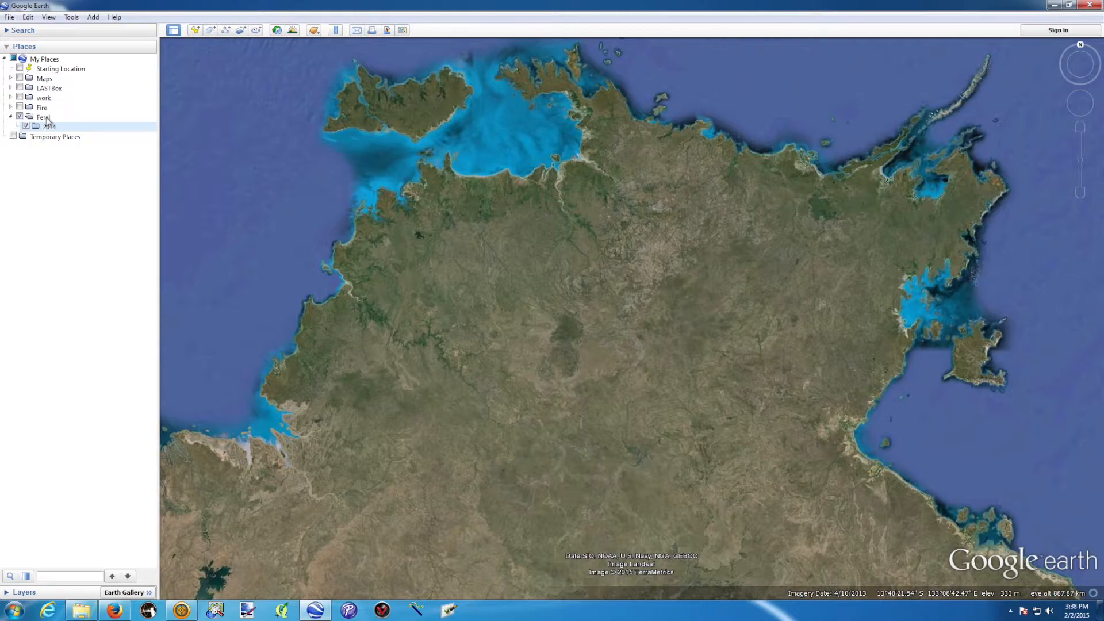
- Add a second subfolder named 2015 inside the Feral folder
right_click(48, 120)
mouse_move(66, 123)
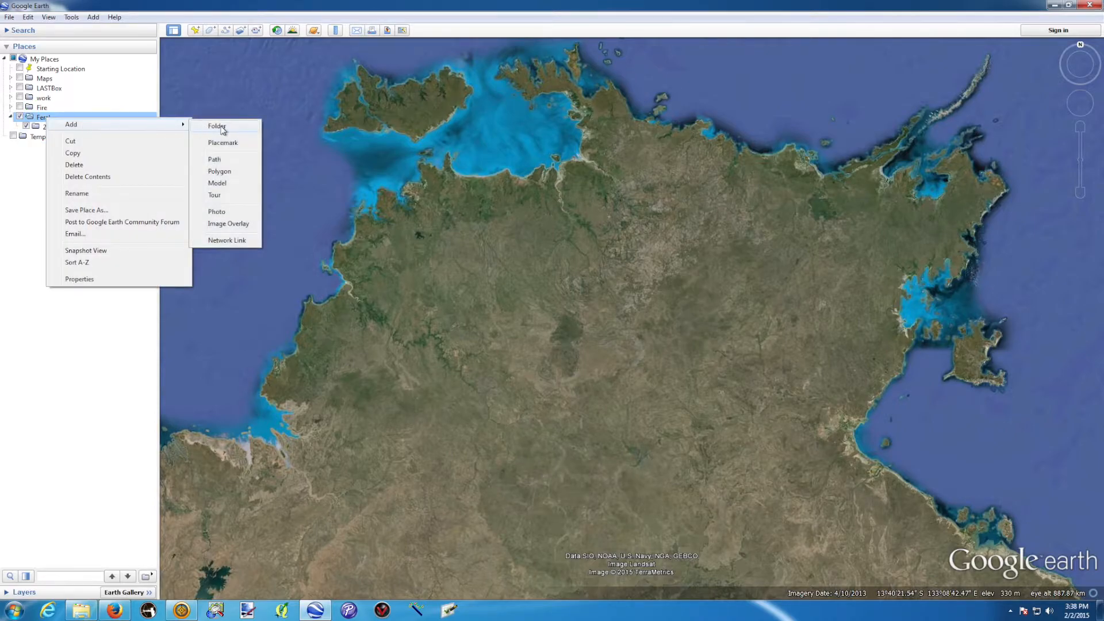
left_click(223, 131)
type("201")
key("Return")
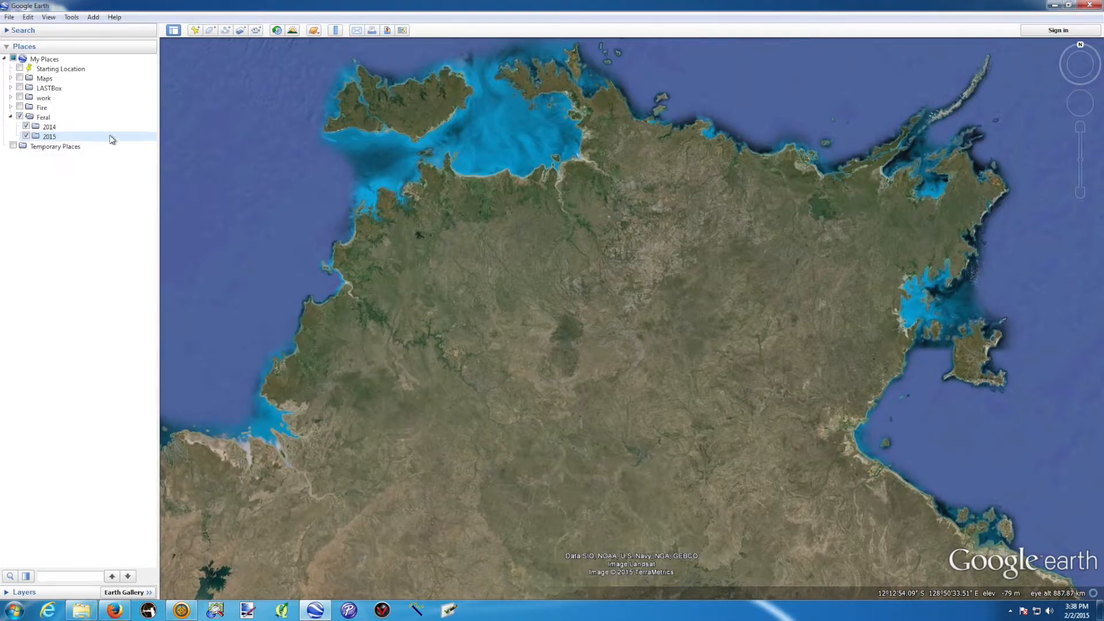
- Add a subfolder named Mai inside the 2014 folder
right_click(50, 129)
mouse_move(87, 140)
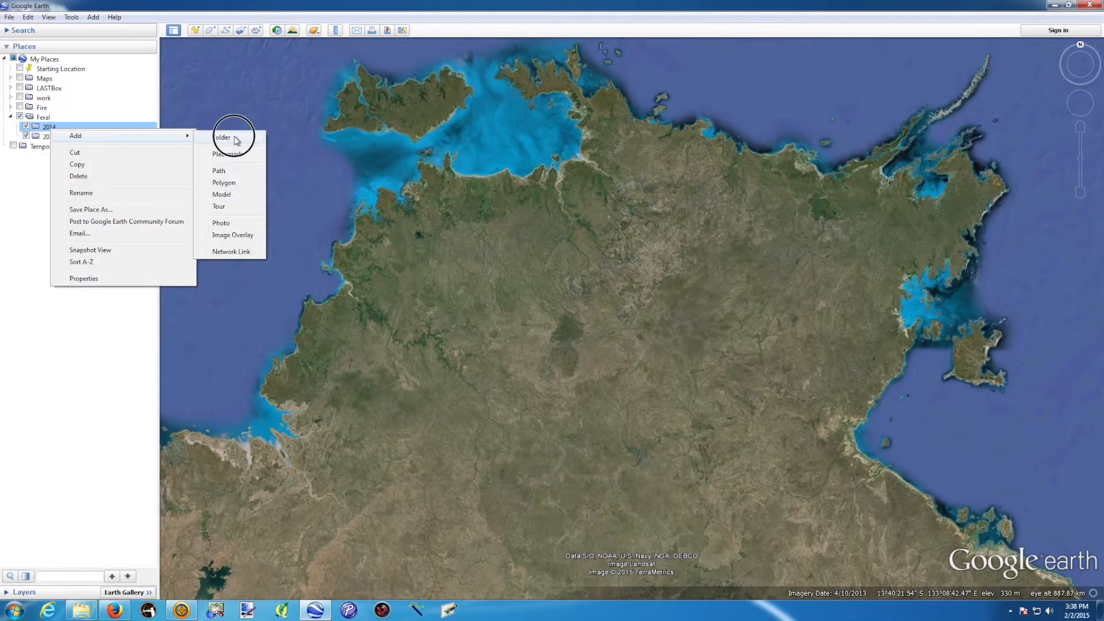
left_click(230, 136)
type("Mal")
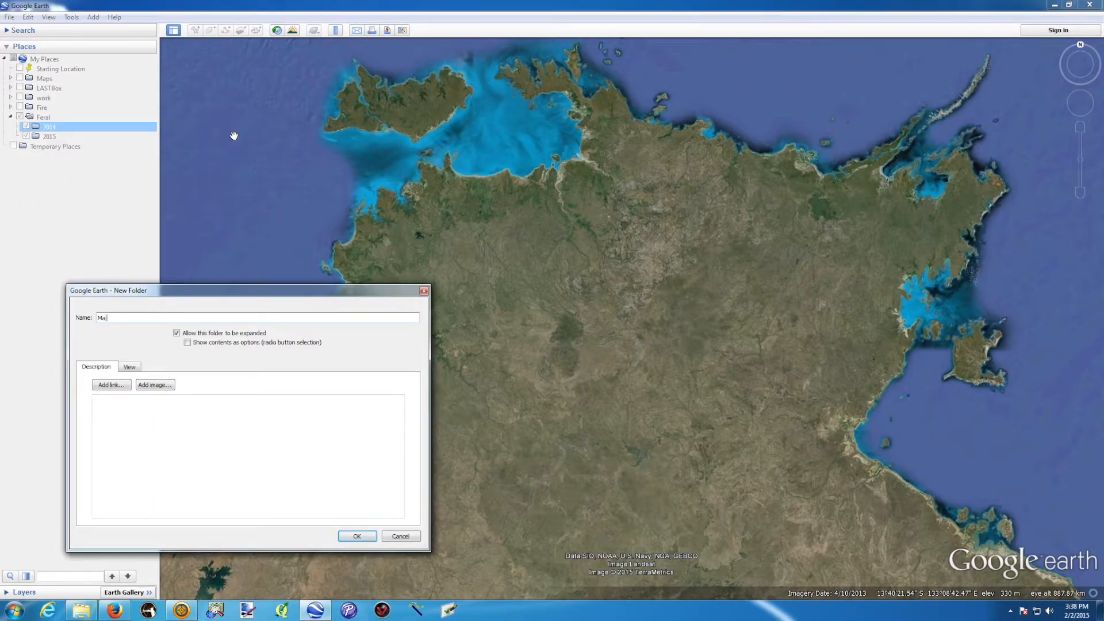
key("Return")
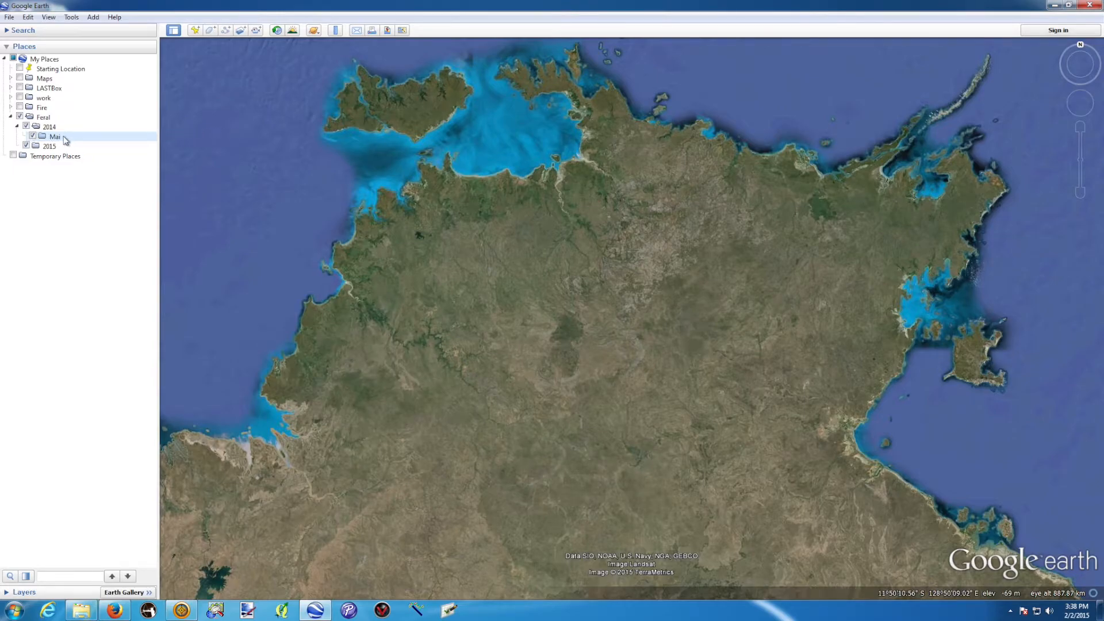
- Add a second subfolder named June inside the 2014 folder
right_click(48, 128)
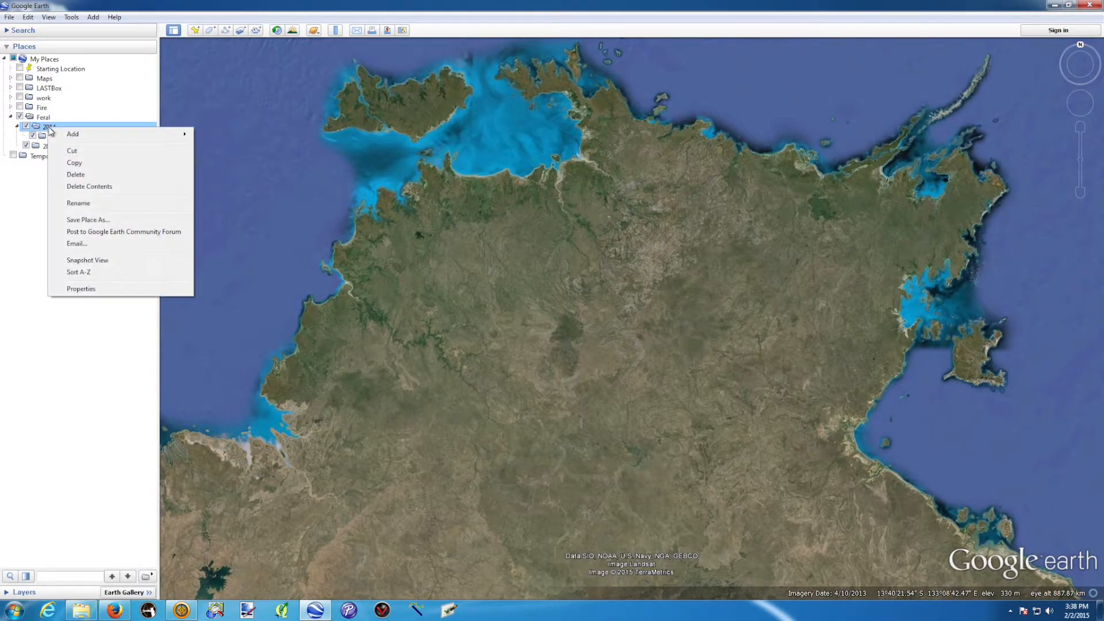
mouse_move(130, 136)
left_click(230, 138)
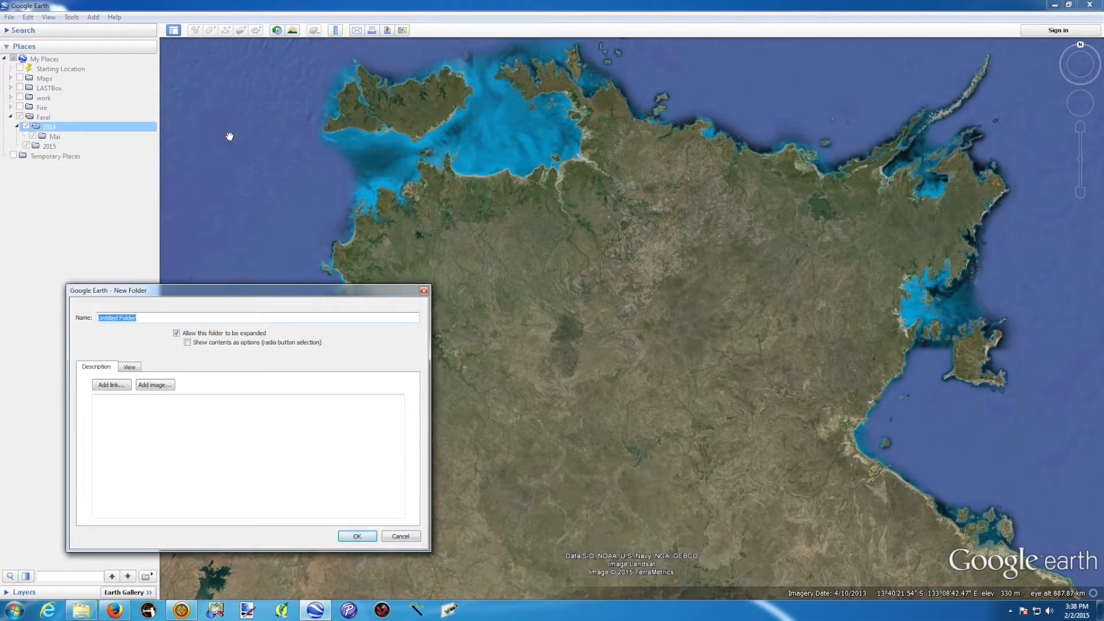
type("June")
key("Return")
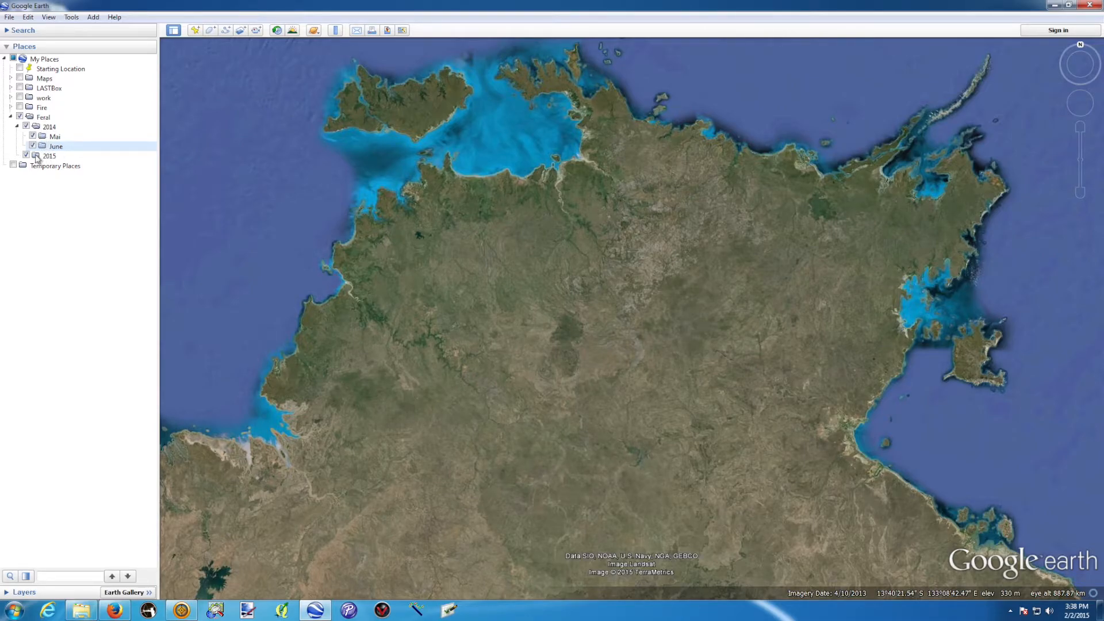
- Move the Mai and June folders into the 2015 folder and return them to the 2014 folder
mouse_move(43, 138)
left_mouse_down()
mouse_move(33, 133)
mouse_move(36, 159)
mouse_move(38, 149)
left_mouse_up()
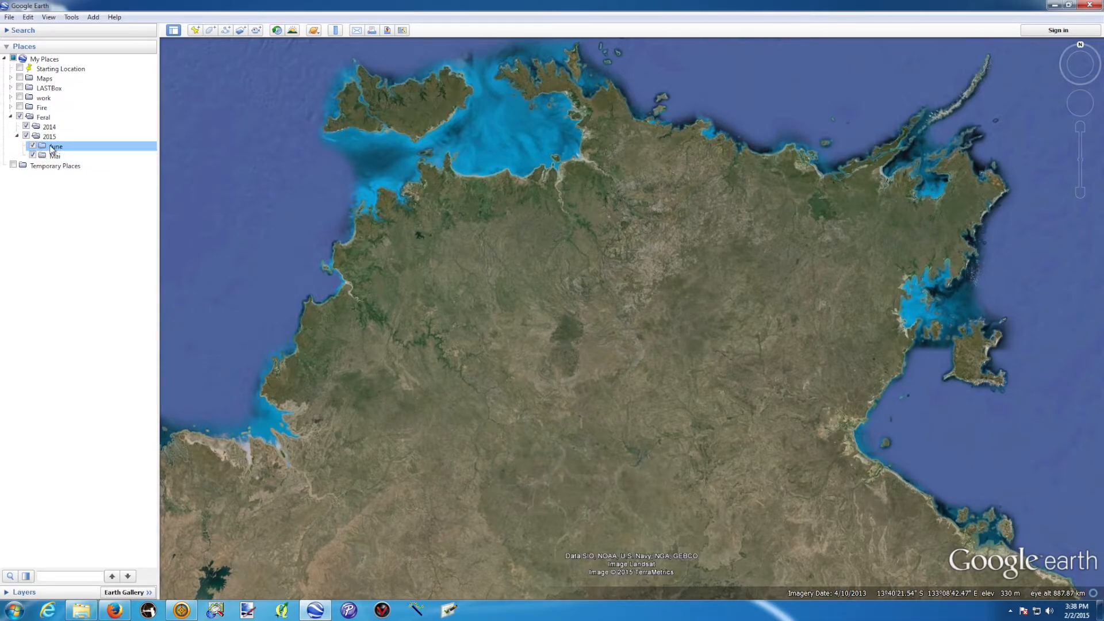
left_click_drag(44, 147, 38, 127)
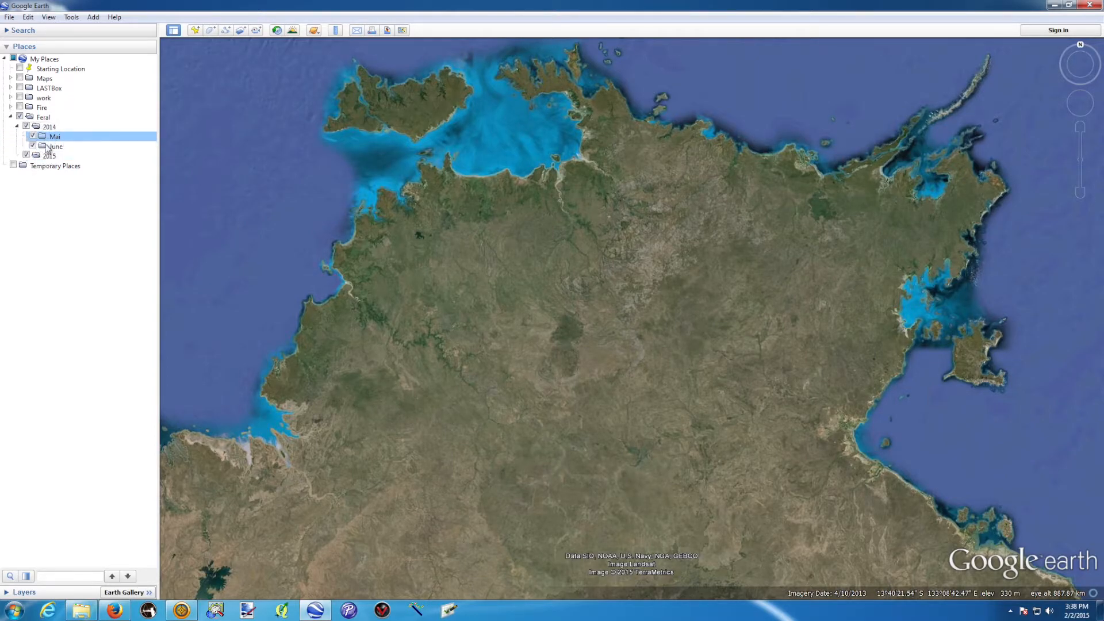
left_click(45, 118)
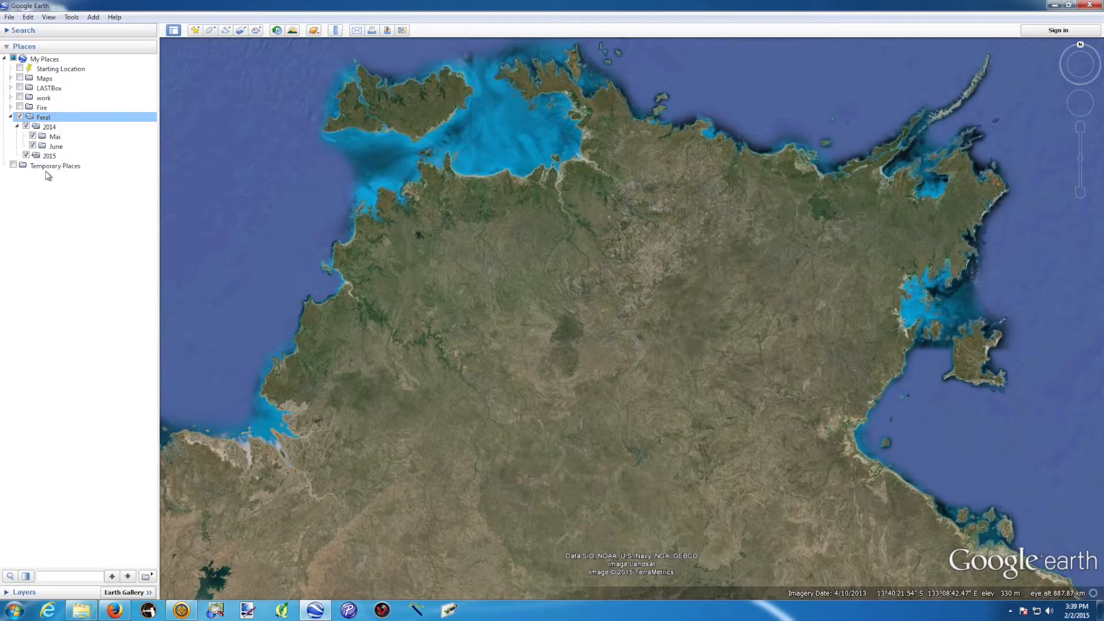
- Start a new path named Feral 01 in the Mai folder, keeping its dialog clear of the drawing area
left_click(53, 139)
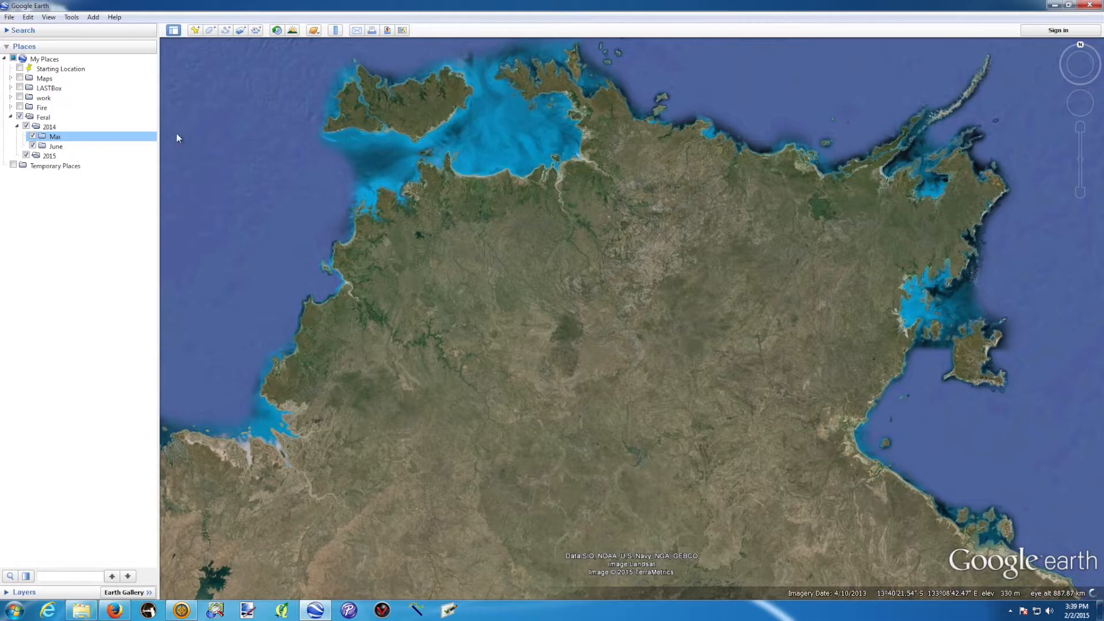
left_click(226, 30)
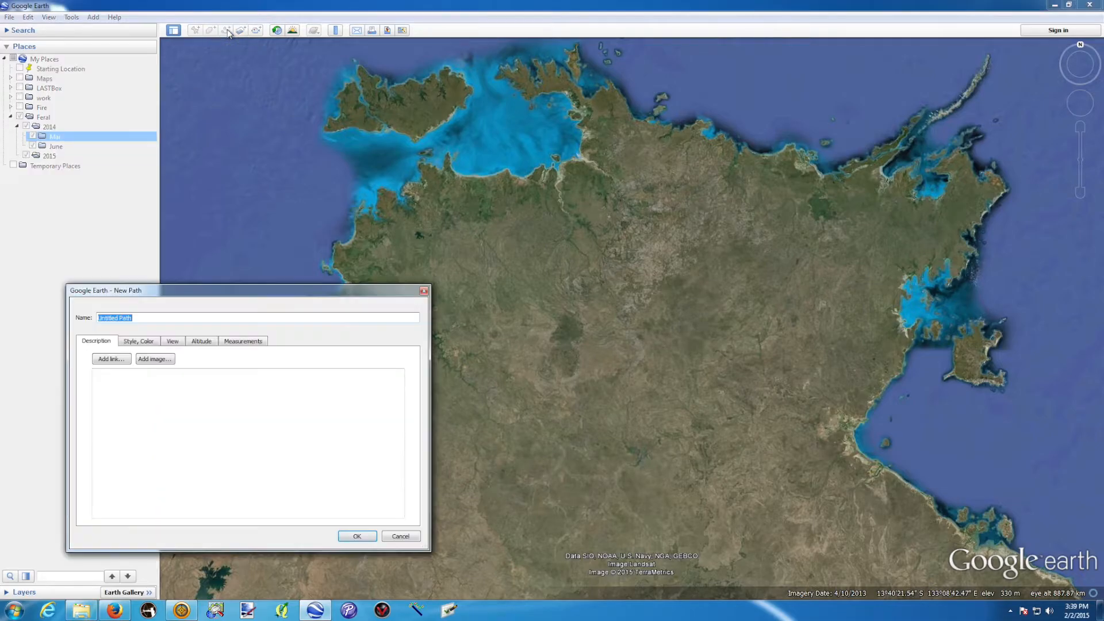
left_click_drag(190, 293, 149, 297)
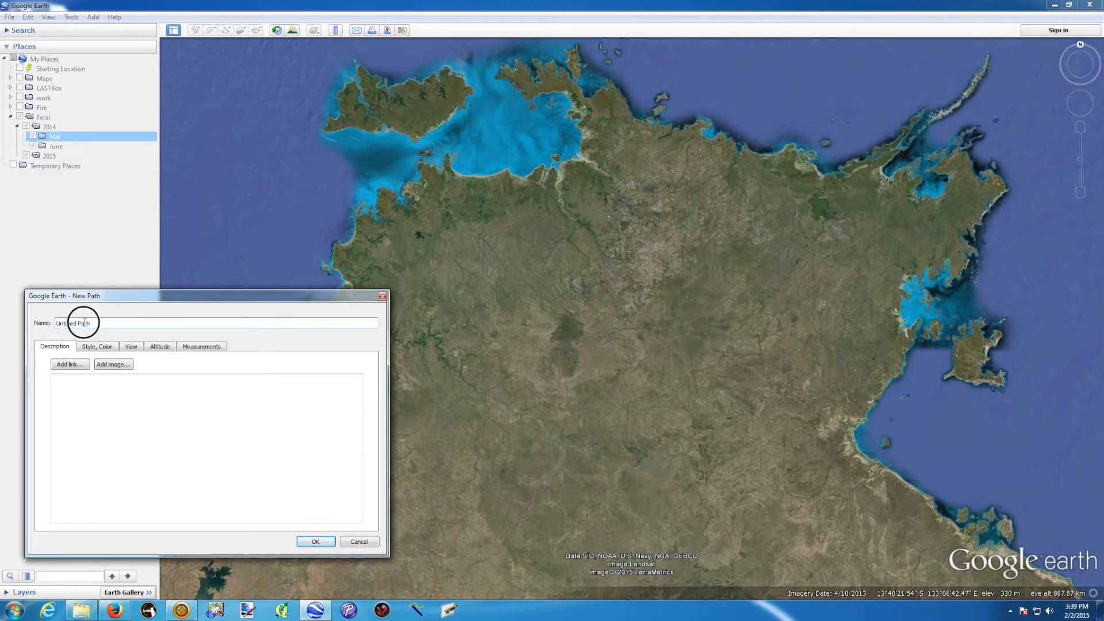
type("Feral 01")
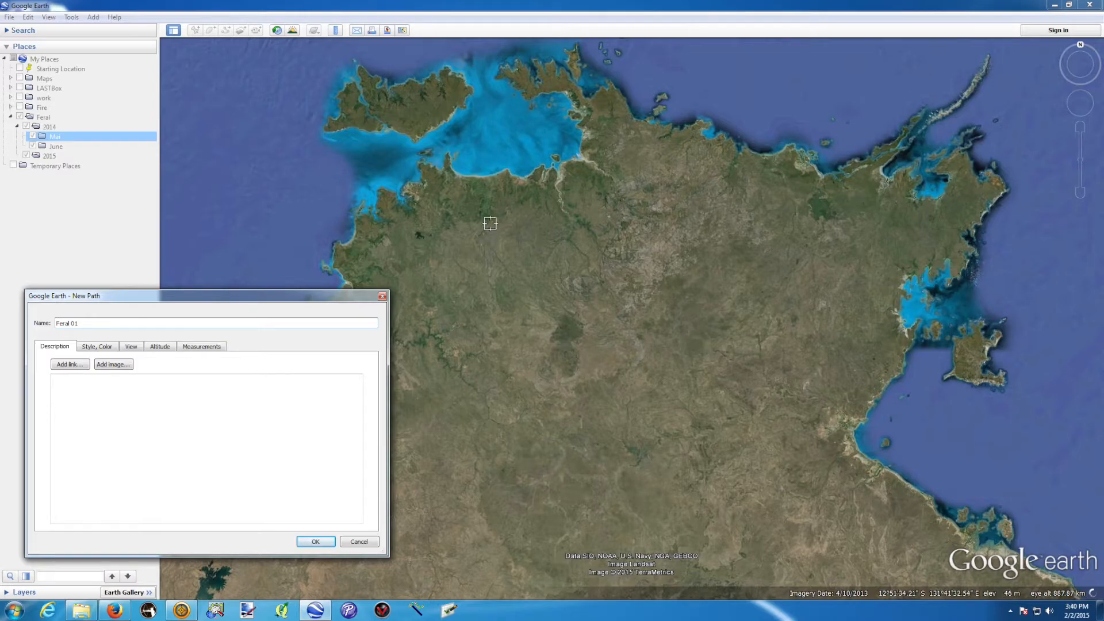
- Draw the Feral 01 path on the map as straight segments across the inland area, continued with a winding freehand stretch up to the northwest coast
left_click(493, 220)
left_click(563, 197)
left_click(650, 183)
left_click(683, 258)
left_click(730, 329)
left_click(645, 416)
left_click(520, 419)
left_click(620, 335)
left_click(582, 294)
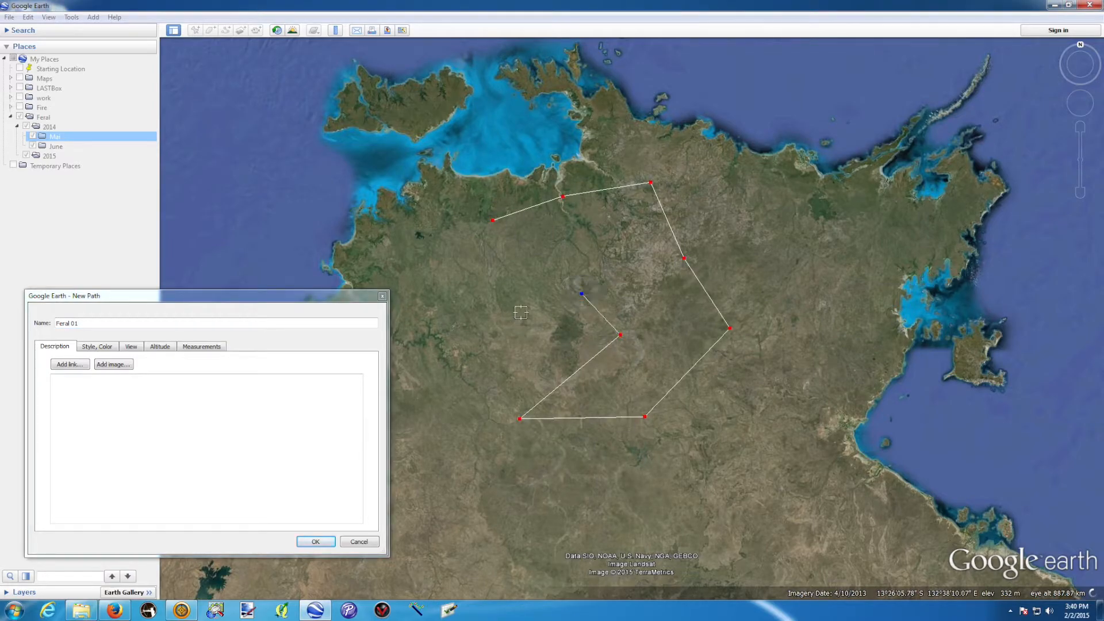
mouse_move(521, 313)
left_mouse_down()
mouse_move(447, 316)
mouse_move(488, 268)
mouse_move(402, 253)
mouse_move(460, 219)
mouse_move(435, 189)
left_mouse_up()
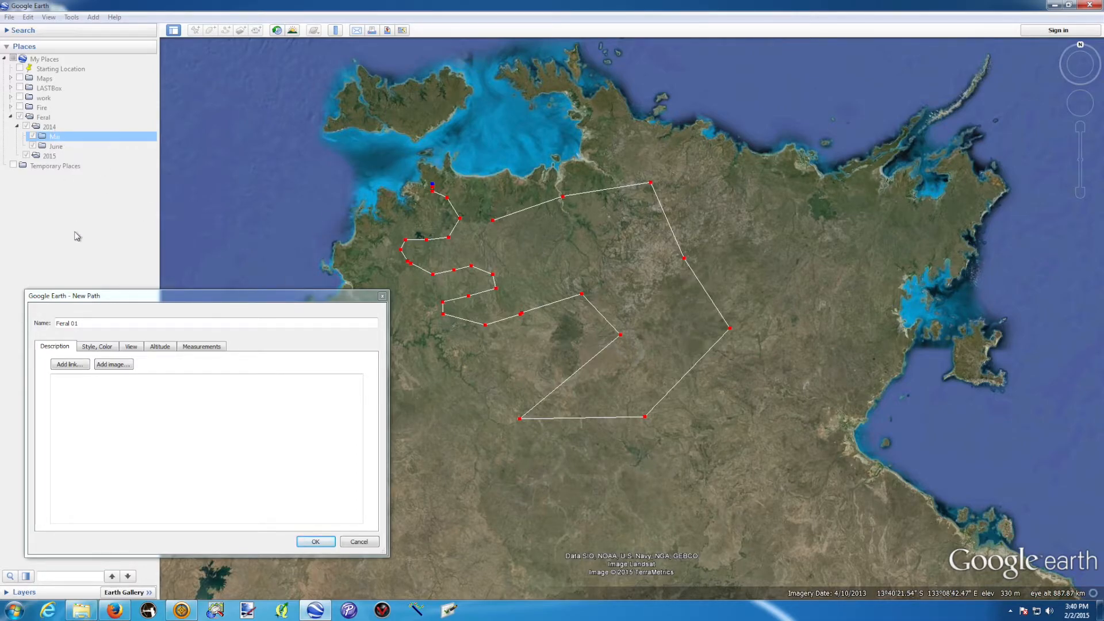
- Set the Feral 01 path's line colour to red and save the path
left_click(98, 347)
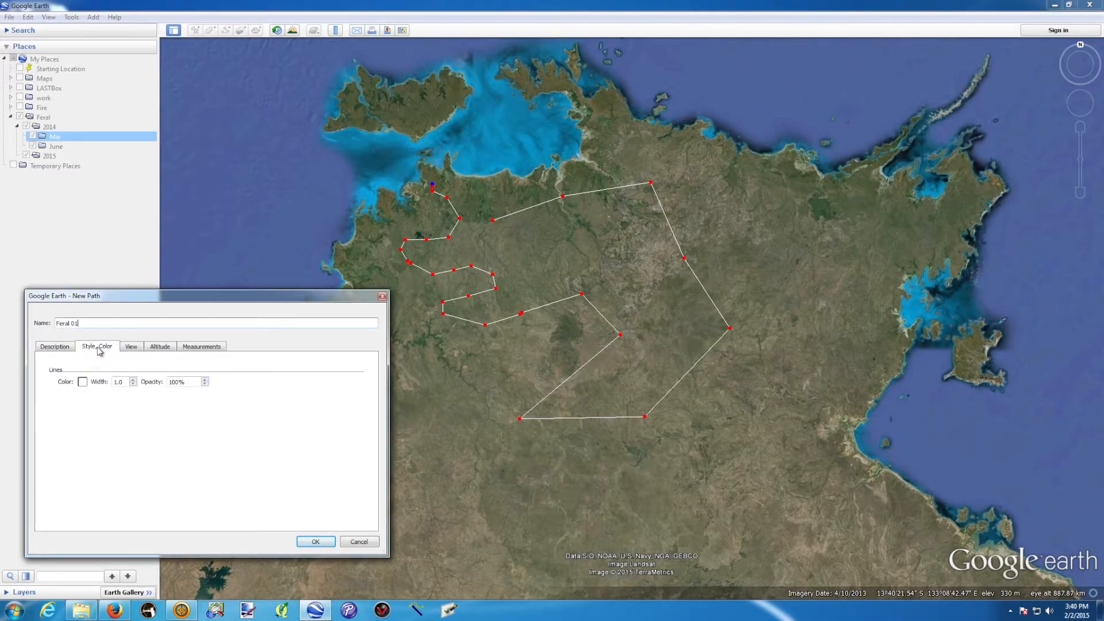
left_click(86, 386)
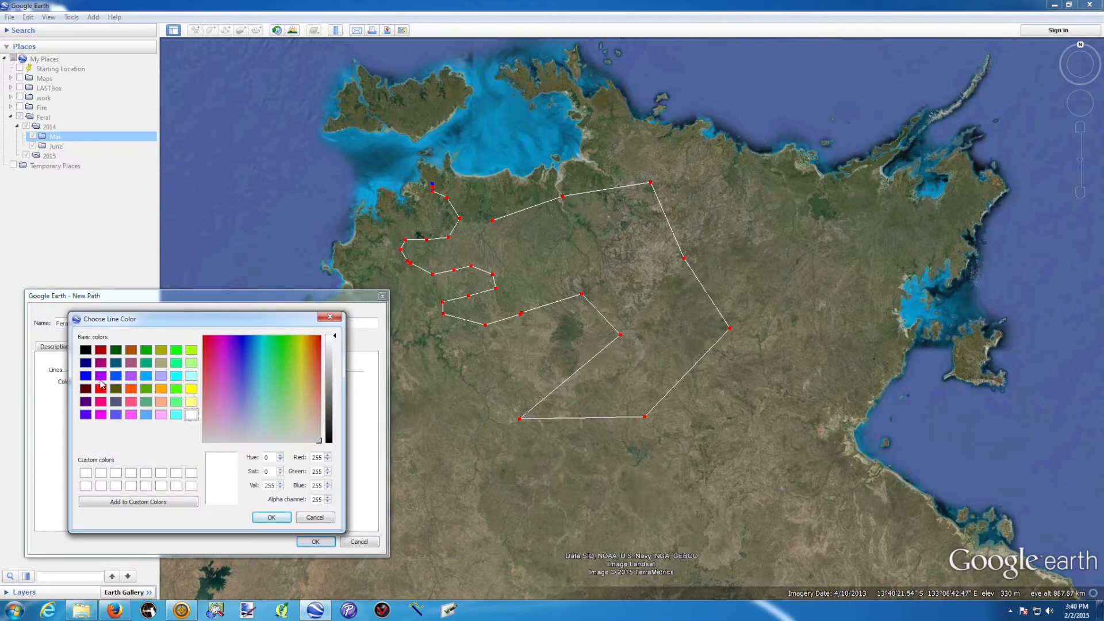
left_click(102, 389)
left_click(280, 518)
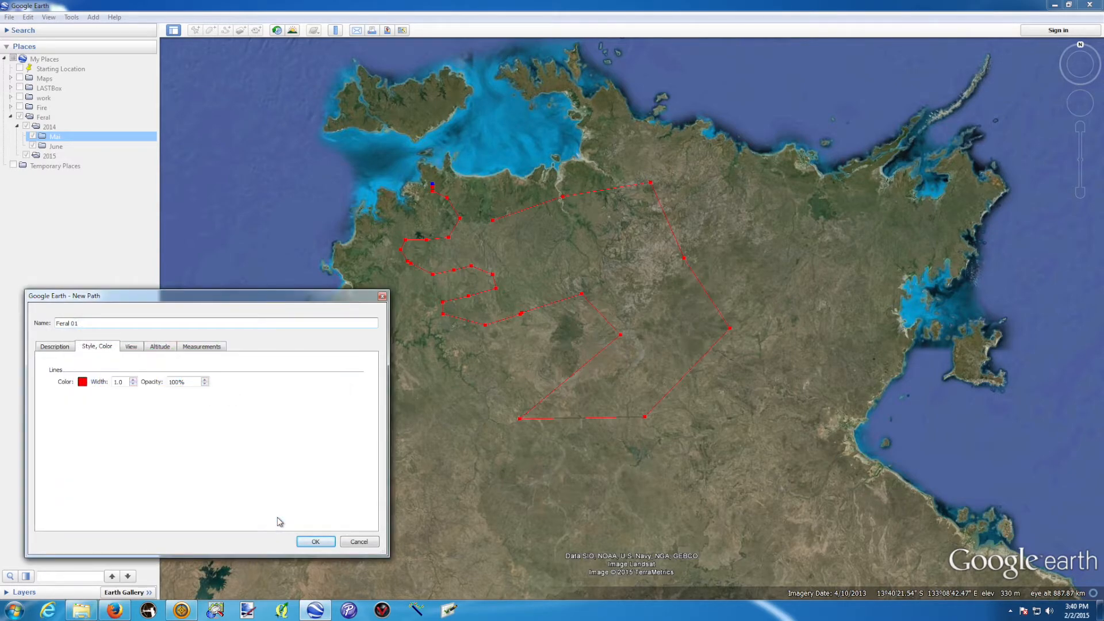
left_click(315, 541)
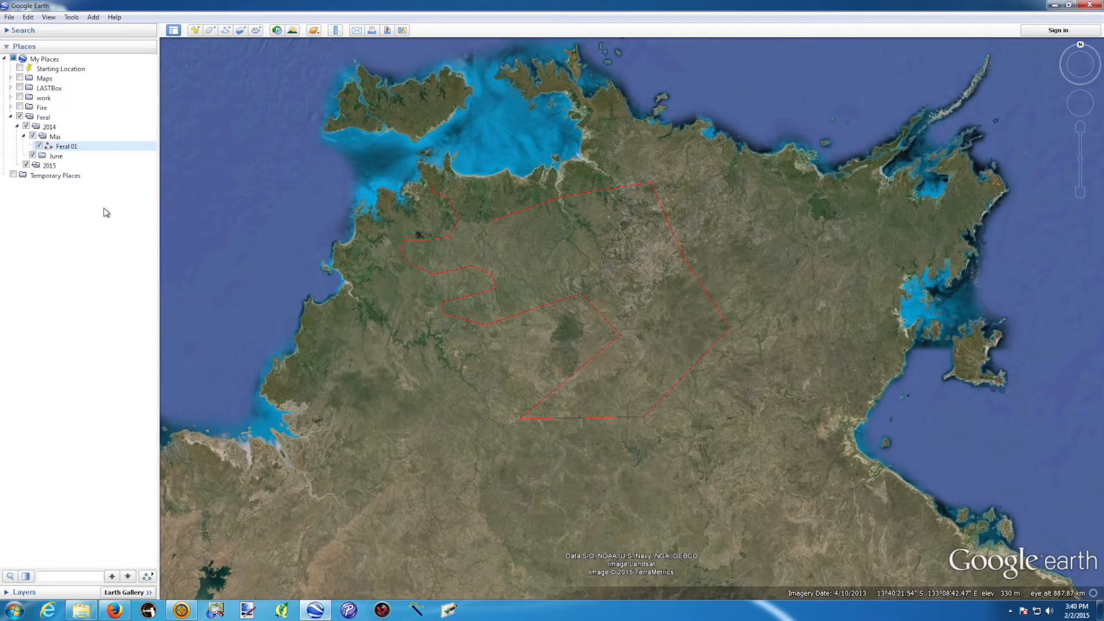
- Open the properties of the Feral 01 path and reshape its middle section by moving several of its points
right_click(67, 148)
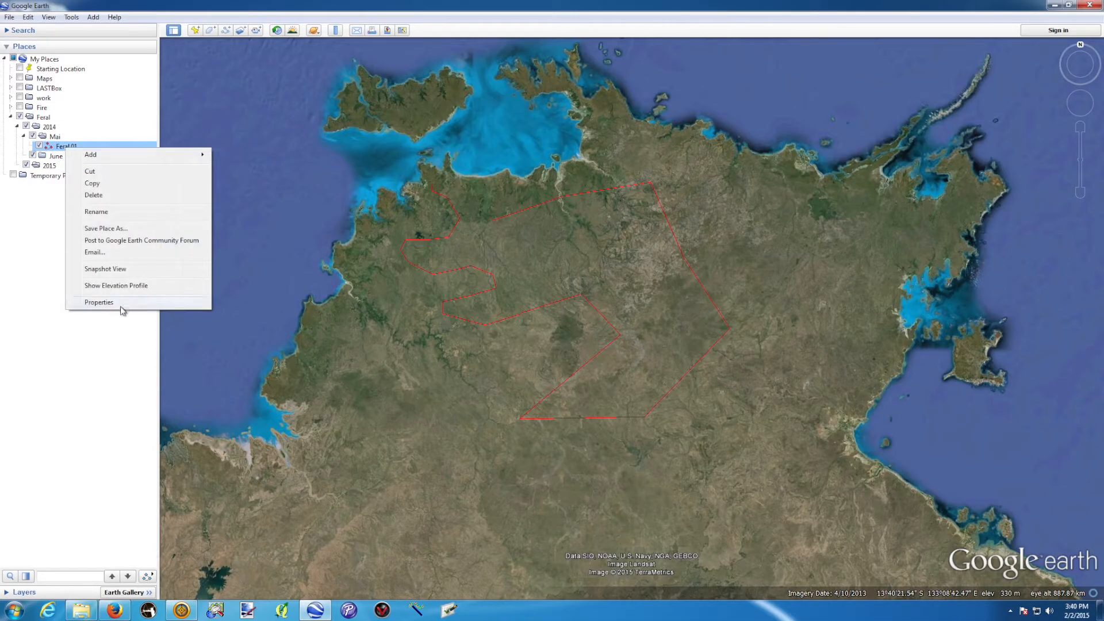
left_click(99, 302)
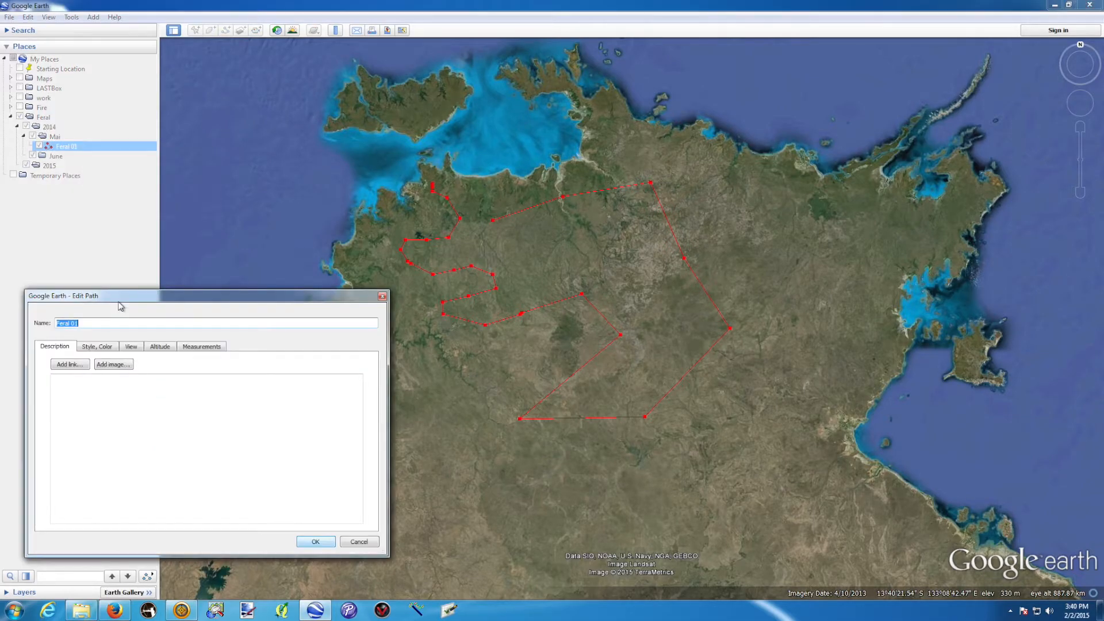
left_click(494, 273)
left_click_drag(501, 260, 578, 271)
- Set the Feral 01 path's line width to 3.0 and save the changes
left_click(98, 348)
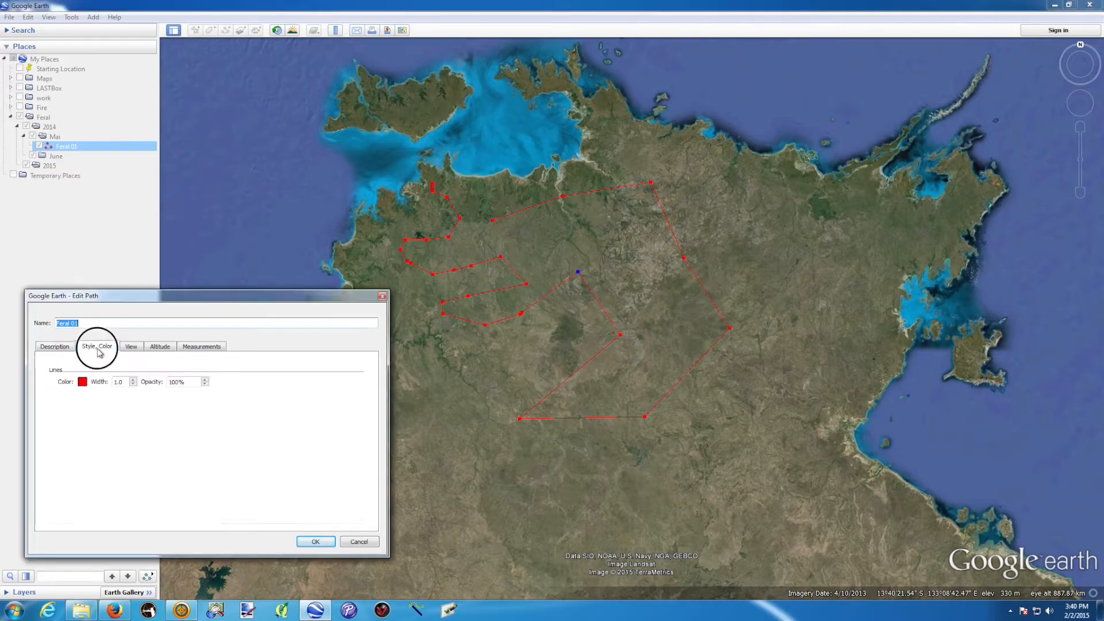
left_click_drag(118, 382, 104, 382)
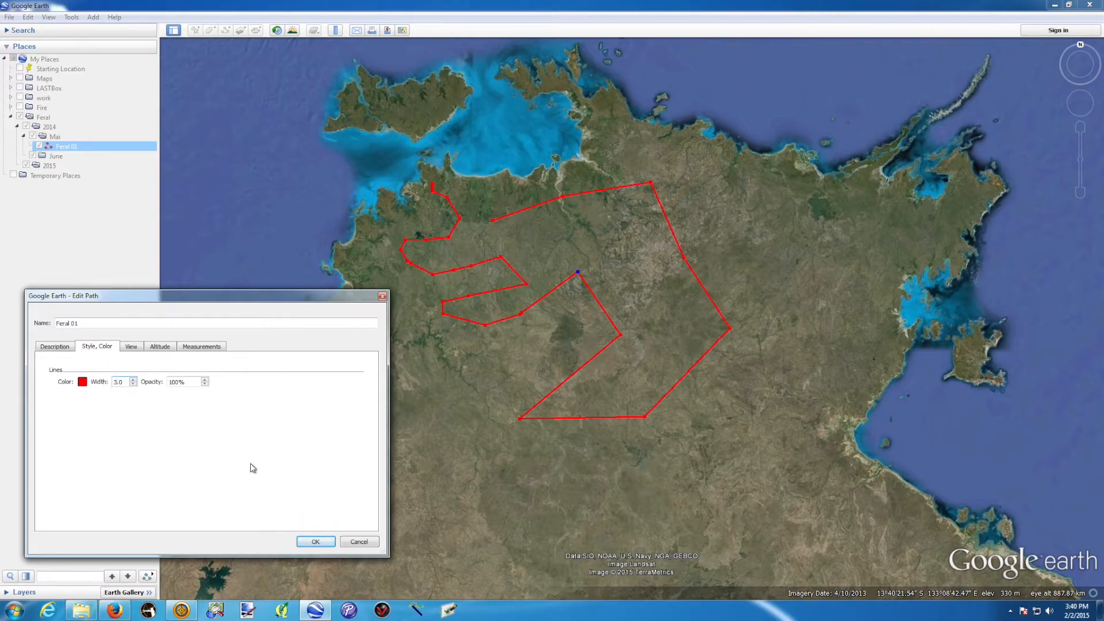
left_click(317, 541)
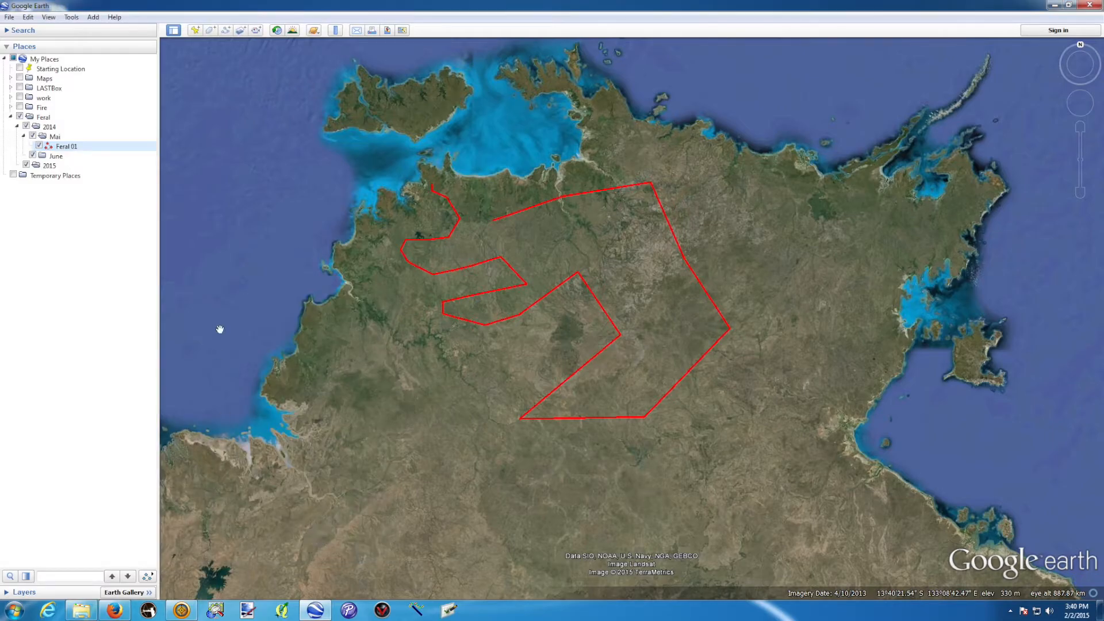
scroll(209, 313, "up", 3)
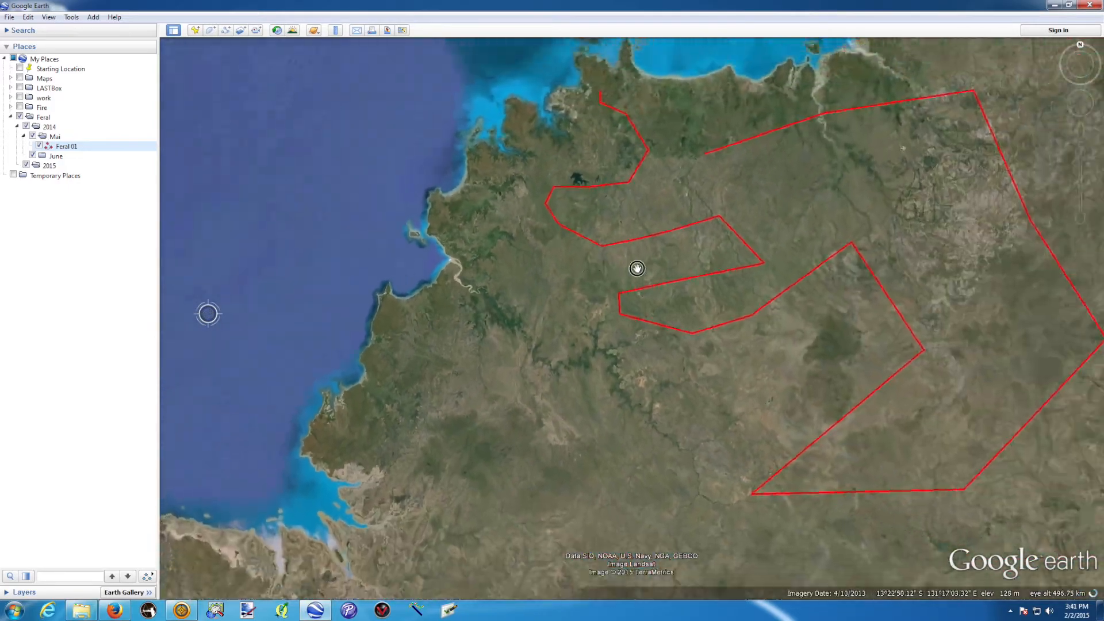
left_click_drag(637, 268, 429, 300)
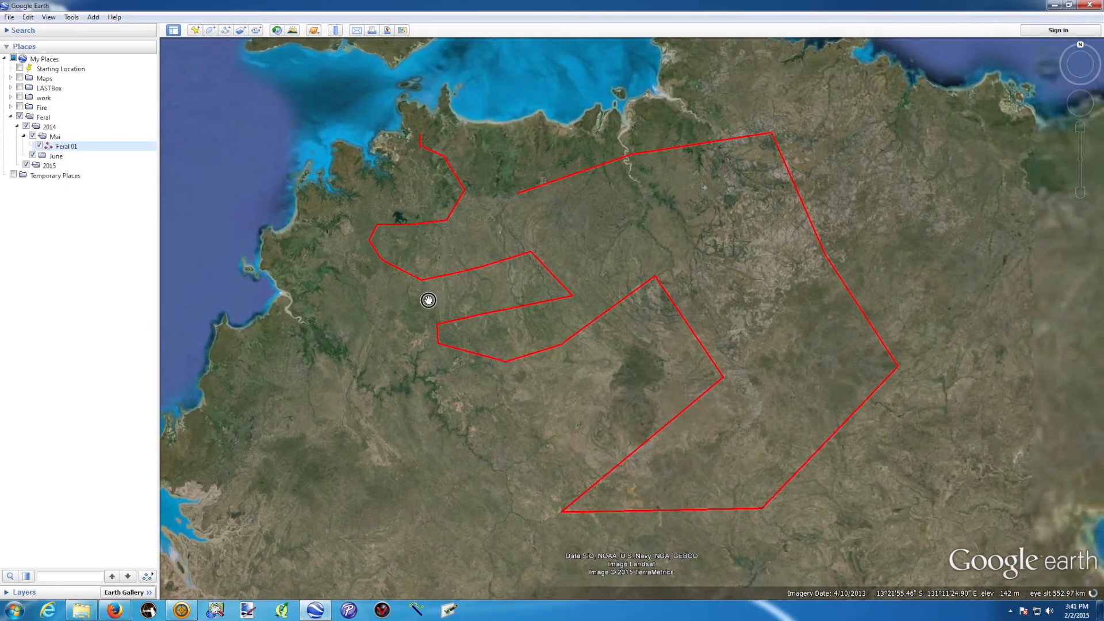
scroll(559, 259, "down", 3)
left_click_drag(586, 239, 526, 238)
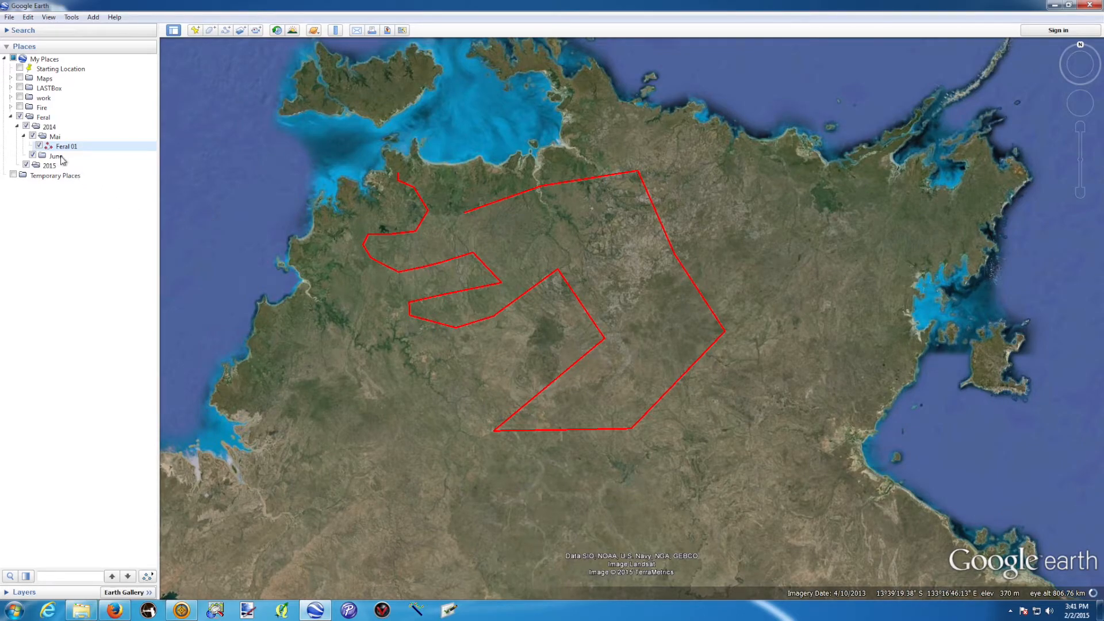
- Create a new path named Feral 02 in the June folder and draw it freehand over the northern coast and bay
left_click(53, 138)
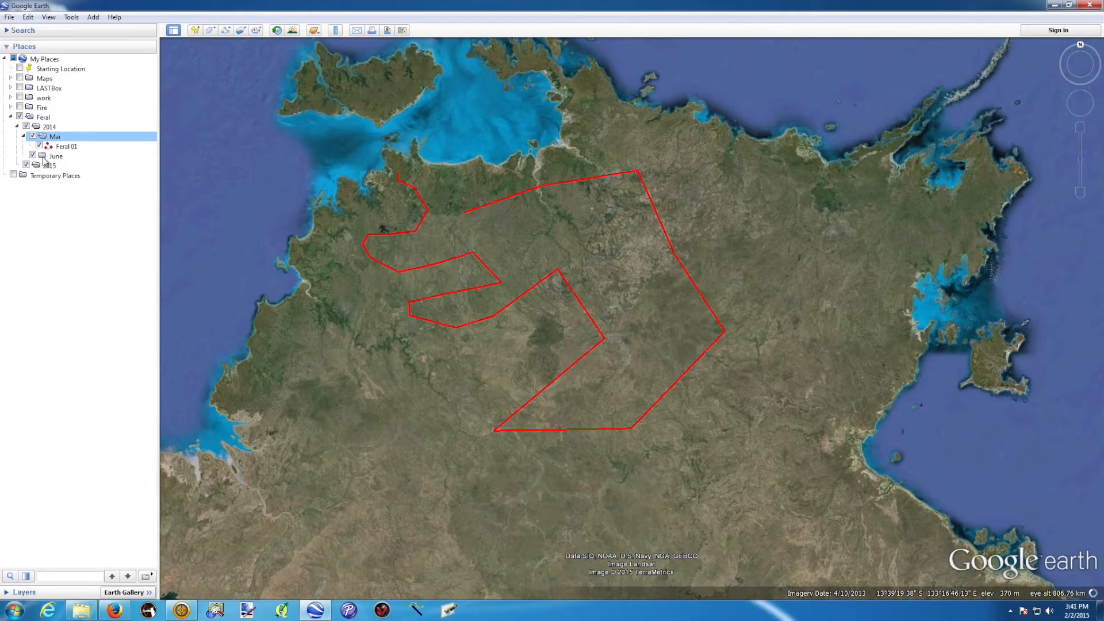
left_click(46, 159)
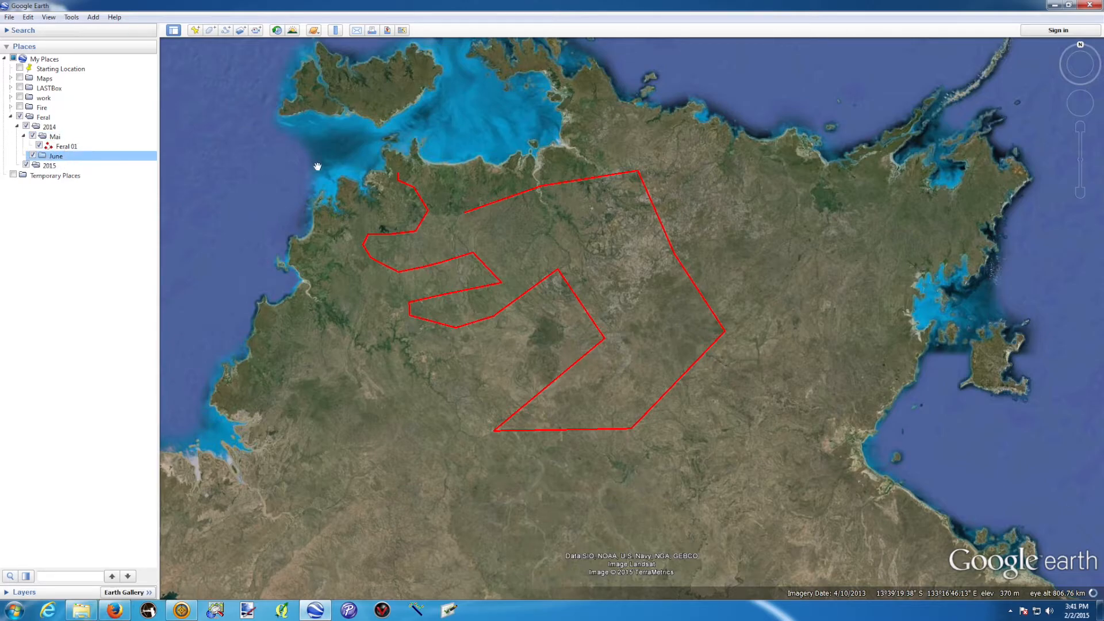
scroll(269, 165, "up", 3)
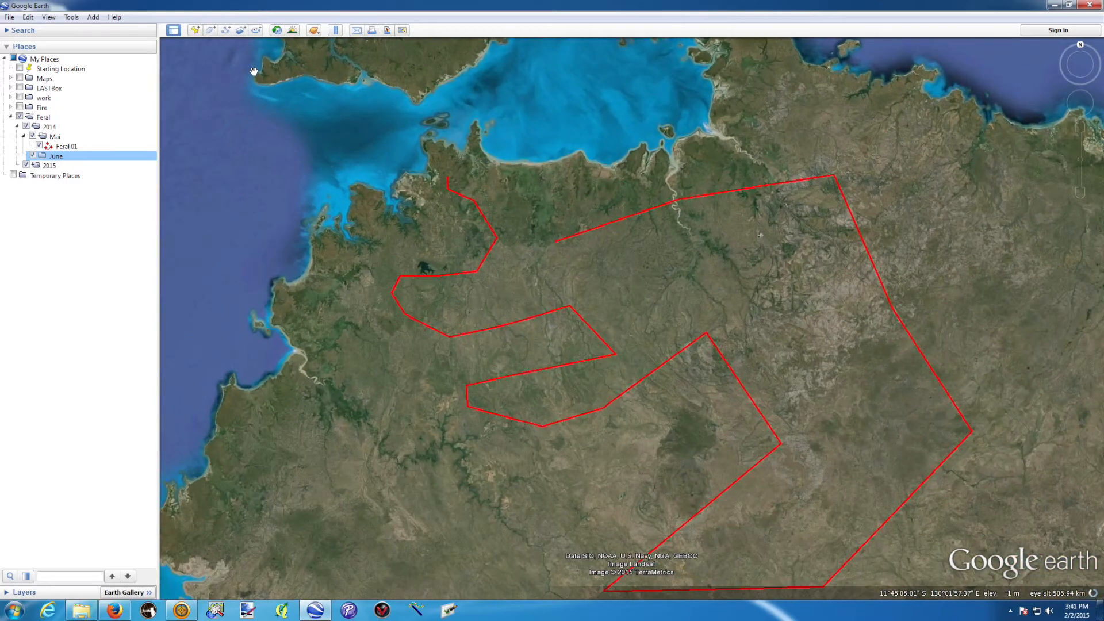
left_click(226, 33)
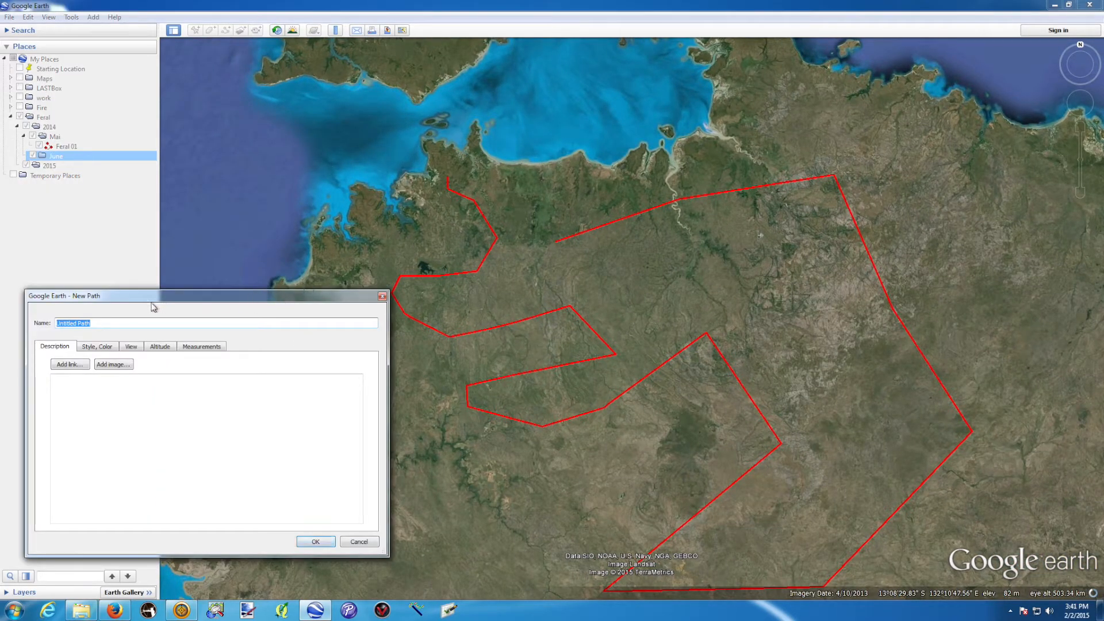
type("F")
mouse_move(606, 133)
left_mouse_down()
mouse_move(818, 267)
mouse_move(610, 223)
mouse_move(460, 121)
mouse_move(583, 93)
mouse_move(828, 90)
mouse_move(688, 145)
mouse_move(650, 135)
left_mouse_up()
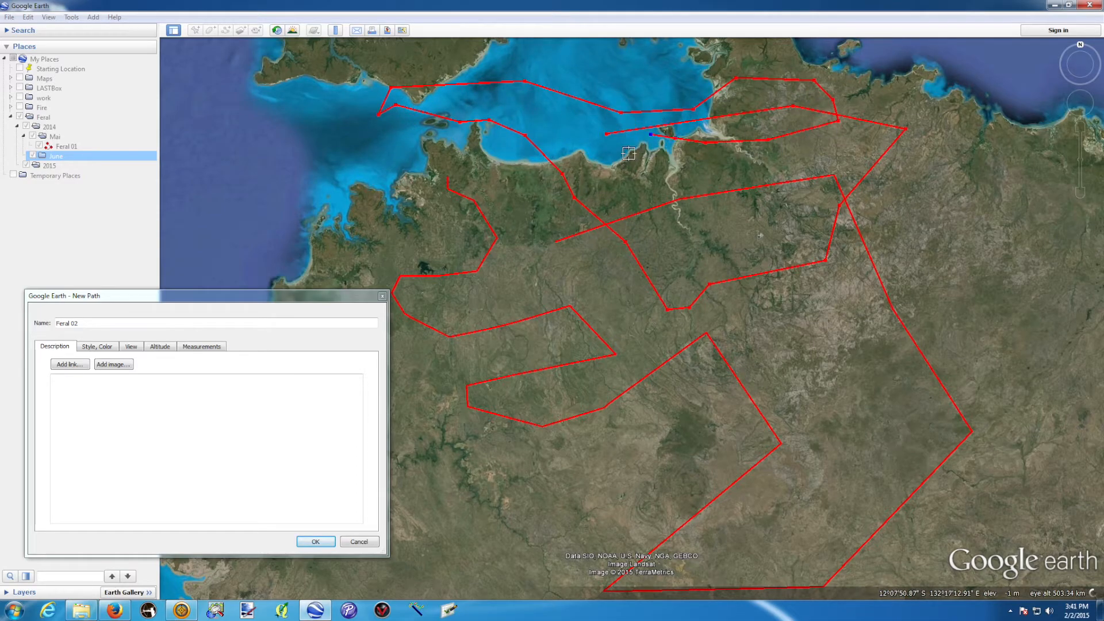
- Set the Feral 02 path's line colour to bright green and save the path
left_click(98, 346)
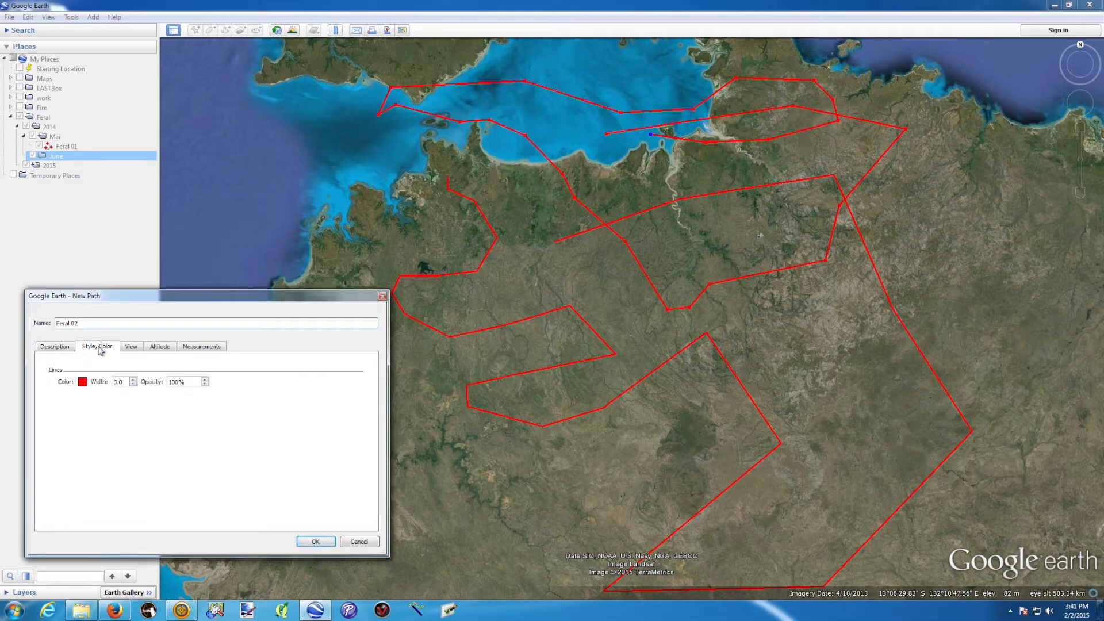
left_click(82, 382)
left_click(176, 350)
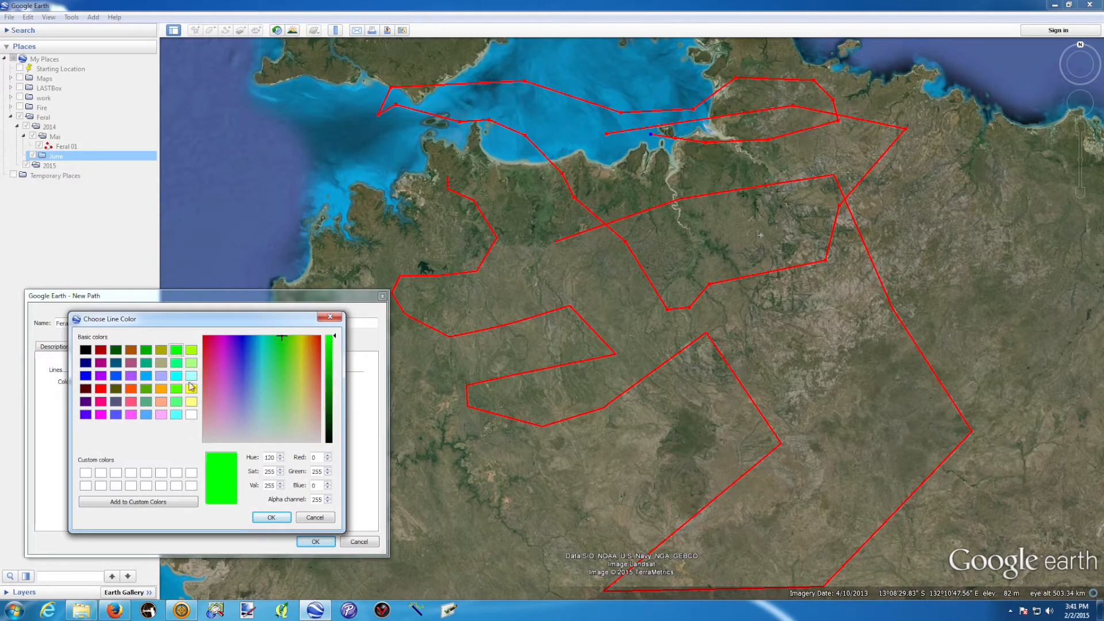
left_click(271, 518)
left_click(315, 542)
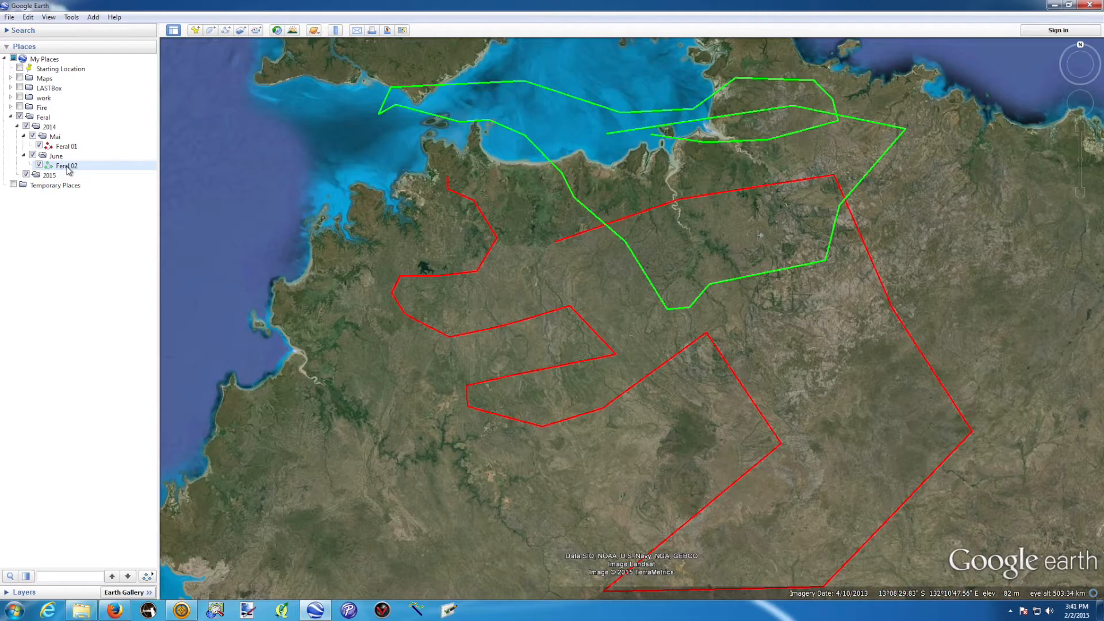
- Move the Feral 02 path into the Mai folder and the Feral 01 path into the June folder
left_click_drag(69, 167, 65, 147)
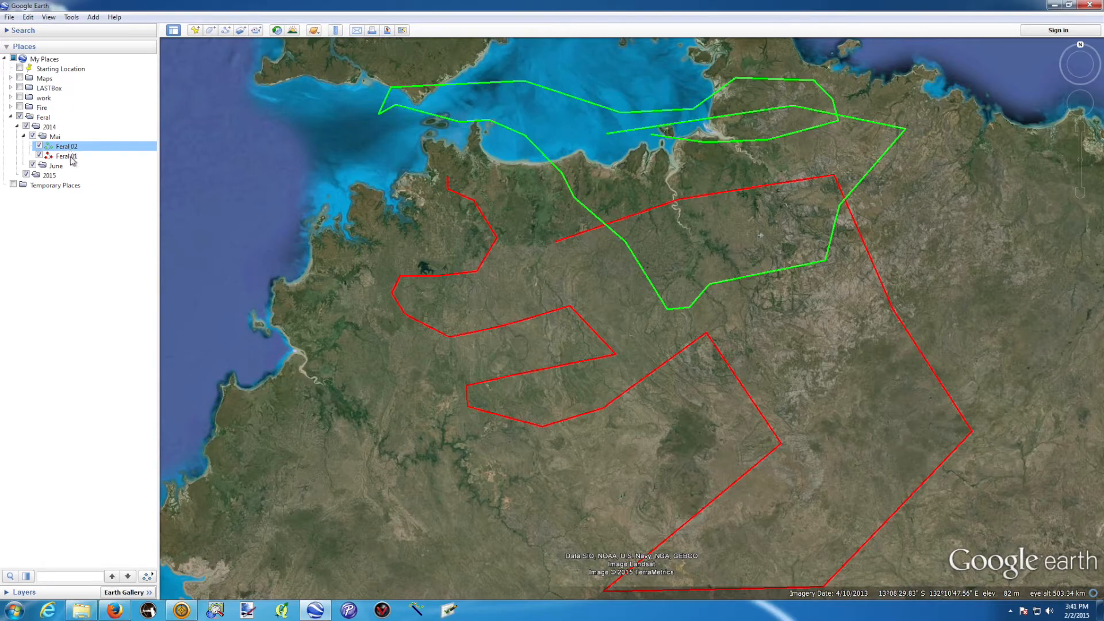
left_click_drag(69, 160, 55, 168)
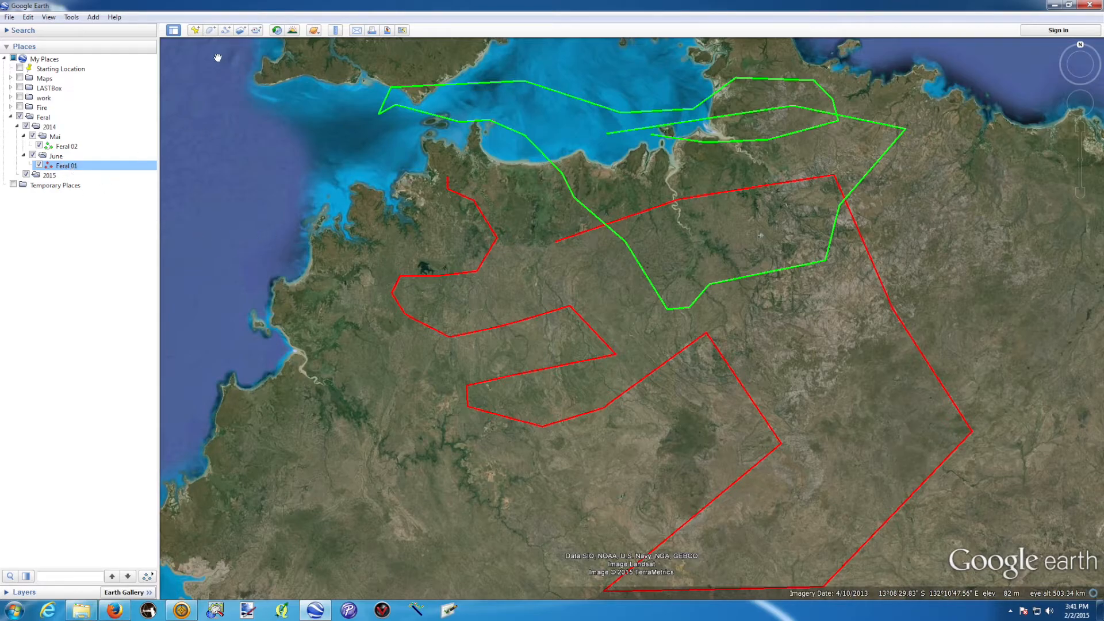
- Add a placemark named Farm and position it at about 13°23'S, 130°58'E, west of the red path's loops
left_click(196, 30)
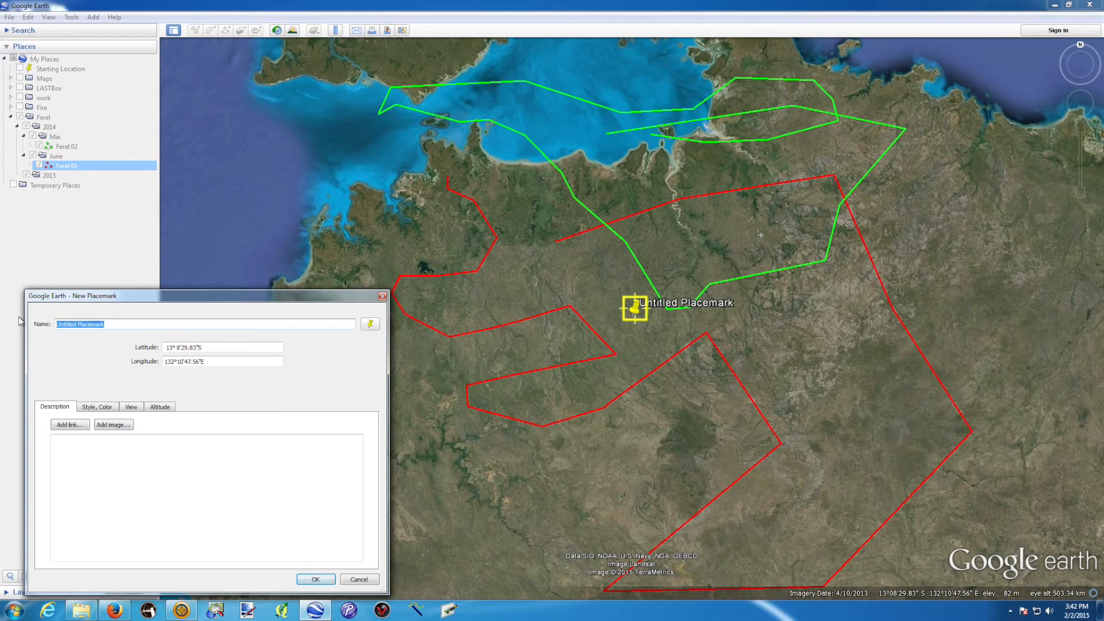
type("Farm")
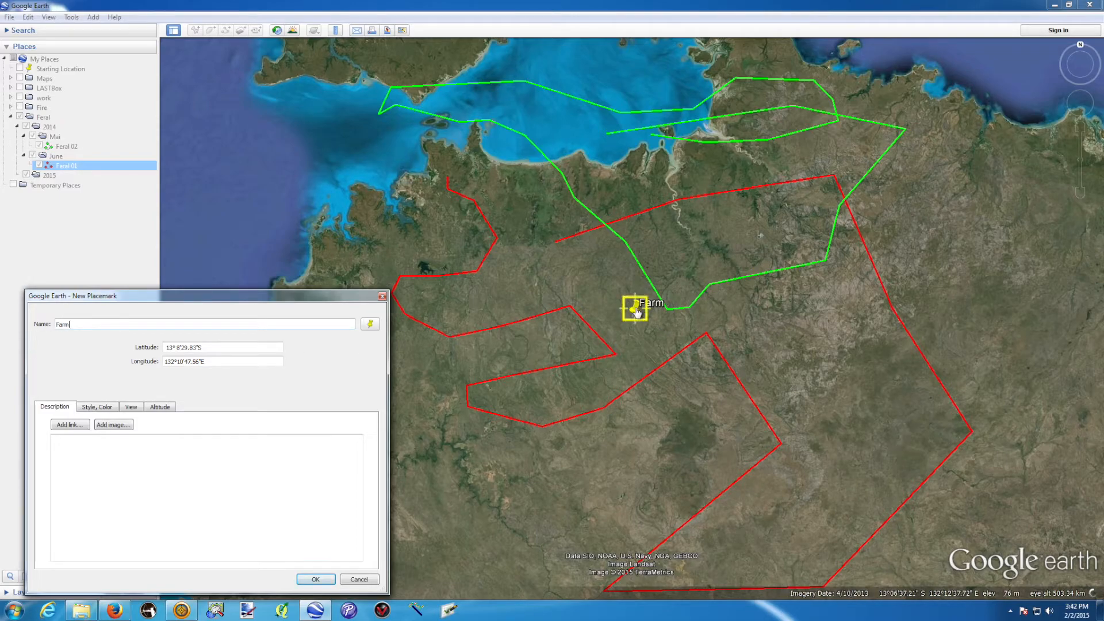
left_click_drag(636, 311, 437, 369)
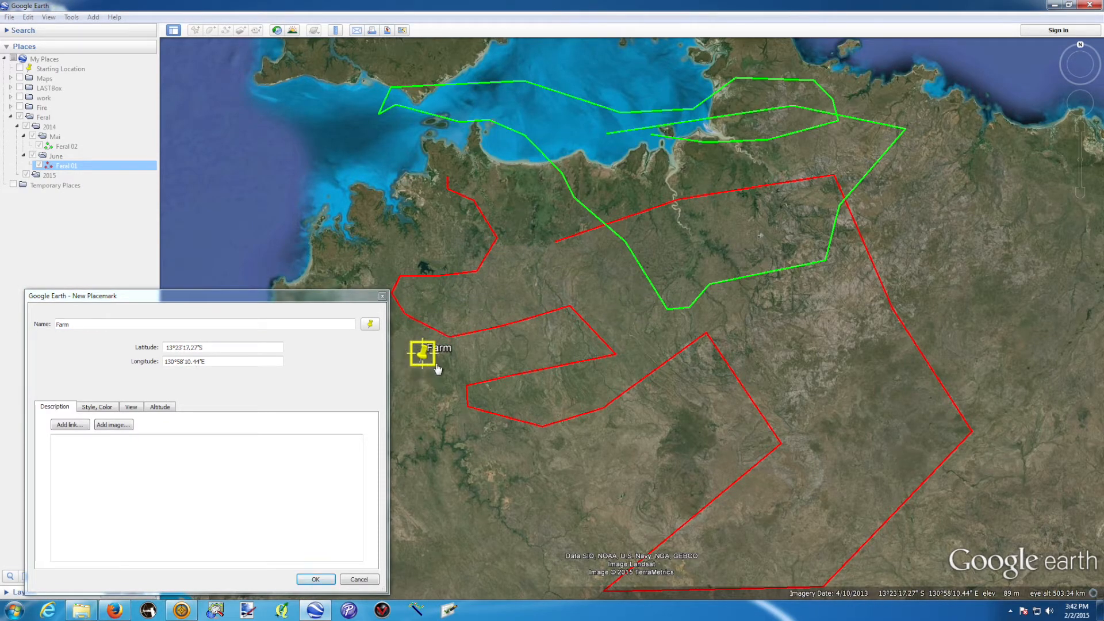
- Give the Farm placemark the red letter F marker icon and save the placemark
left_click(371, 325)
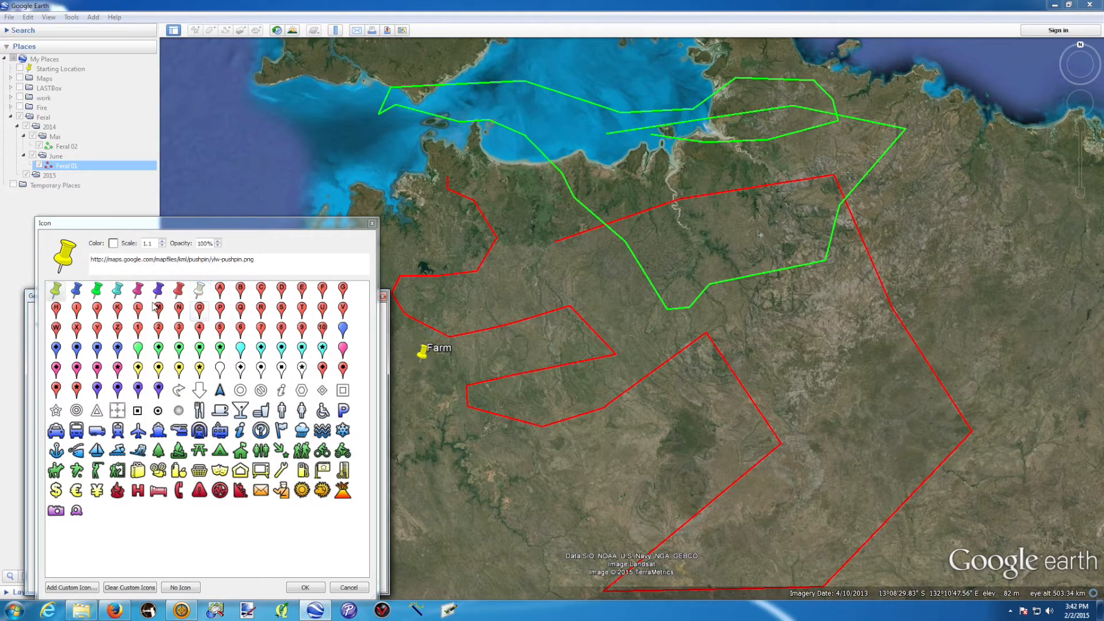
left_click(322, 290)
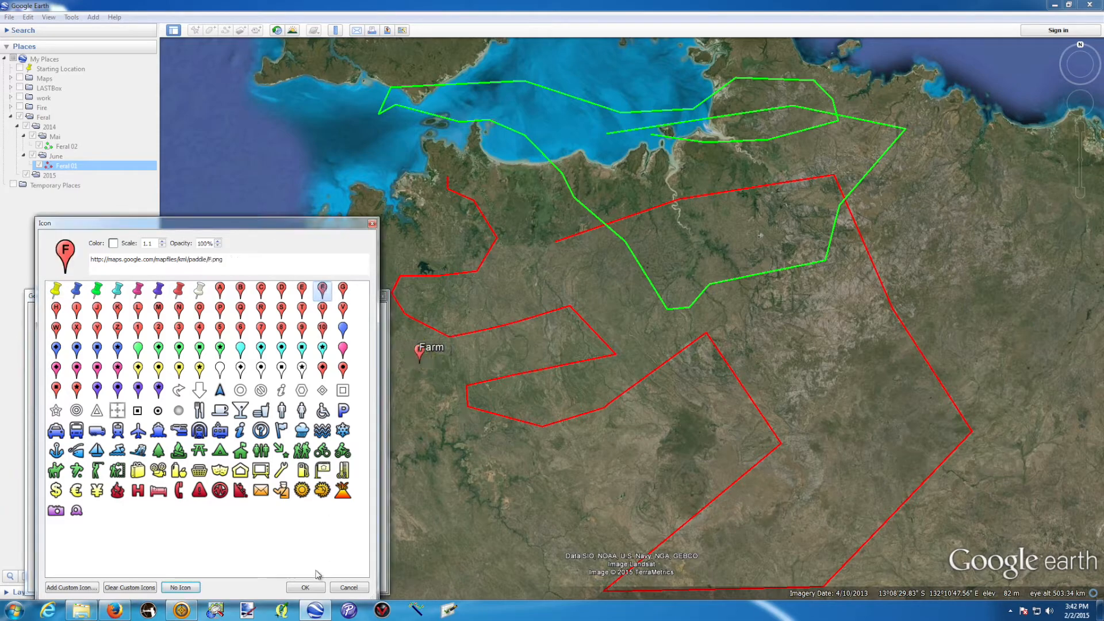
left_click(306, 587)
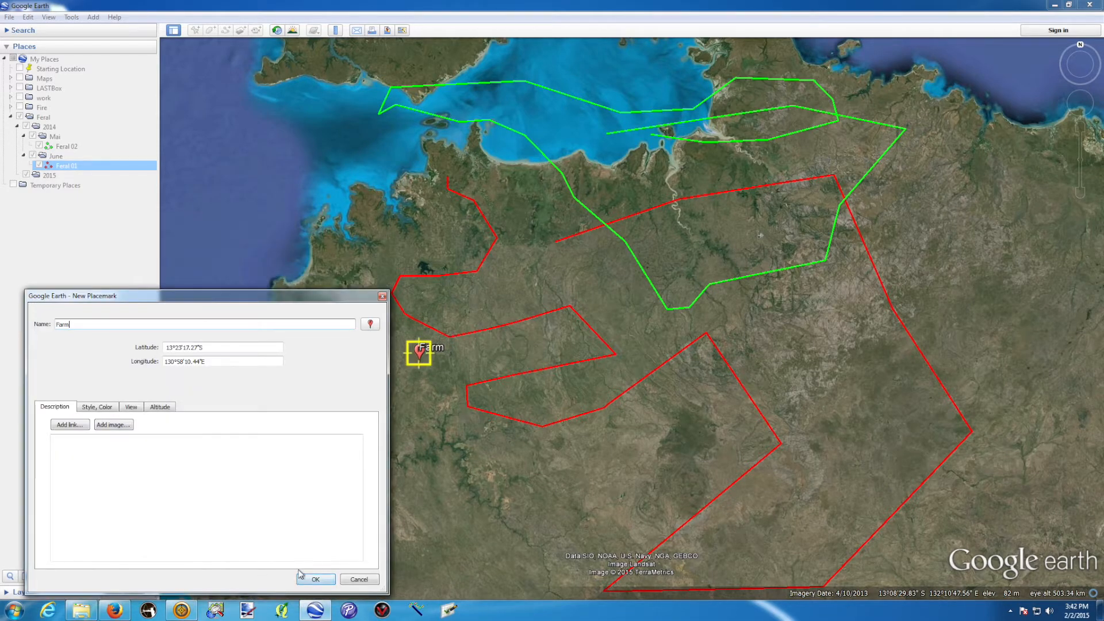
left_click(313, 579)
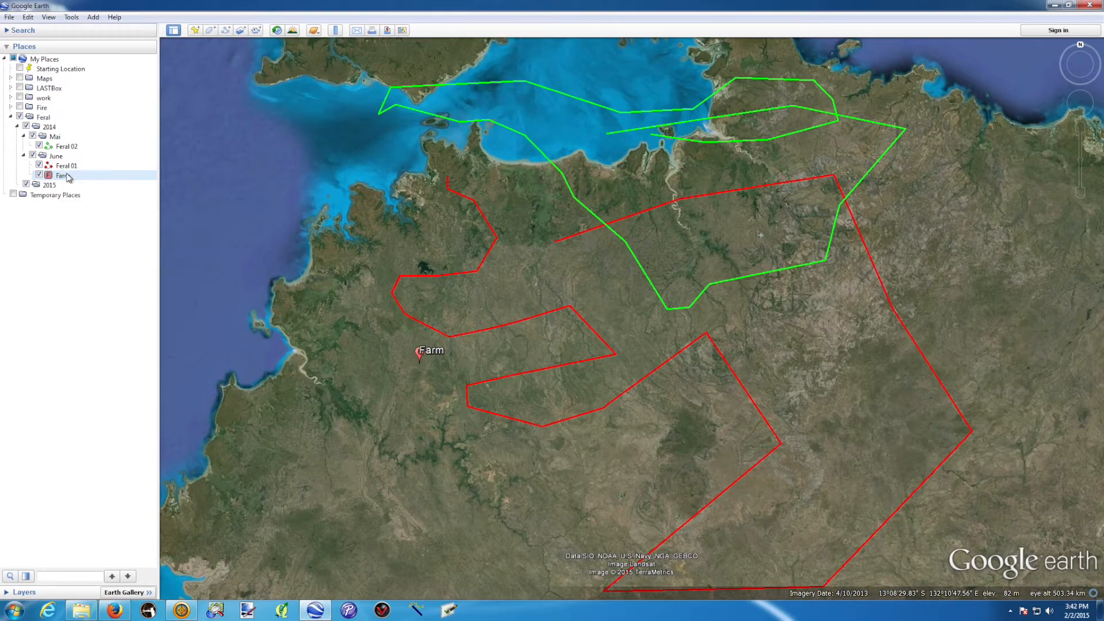
- Create a polygon named Poly Farm 01 and draw its outline freehand east of the Farm placemark, extending its western edge northwards
left_click(212, 31)
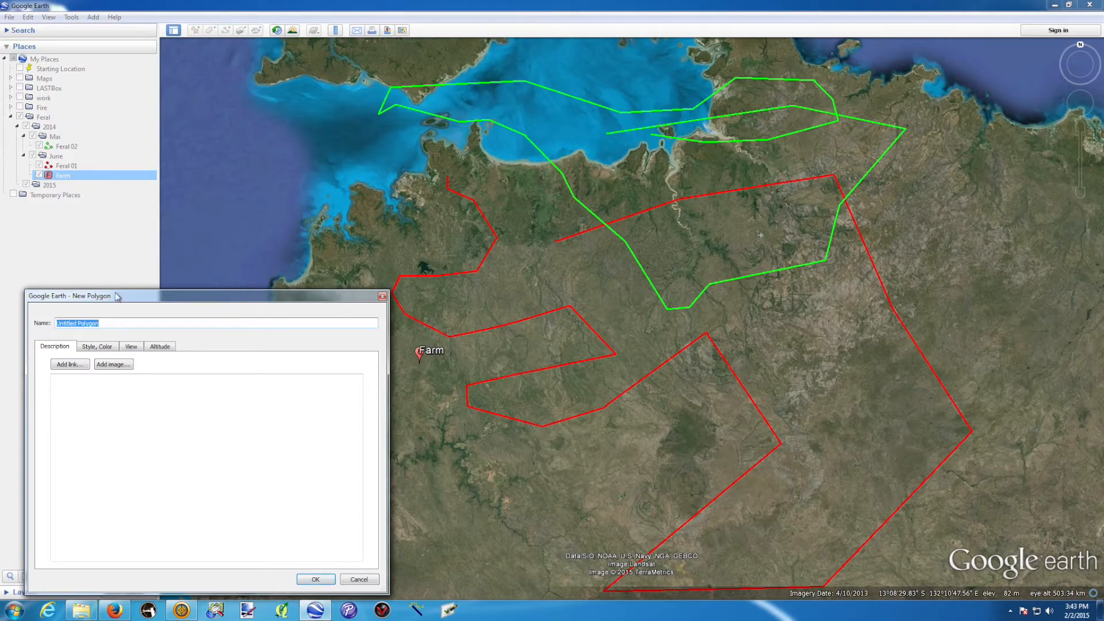
type("Poly Farm 01")
left_click_drag(345, 295, 327, 278)
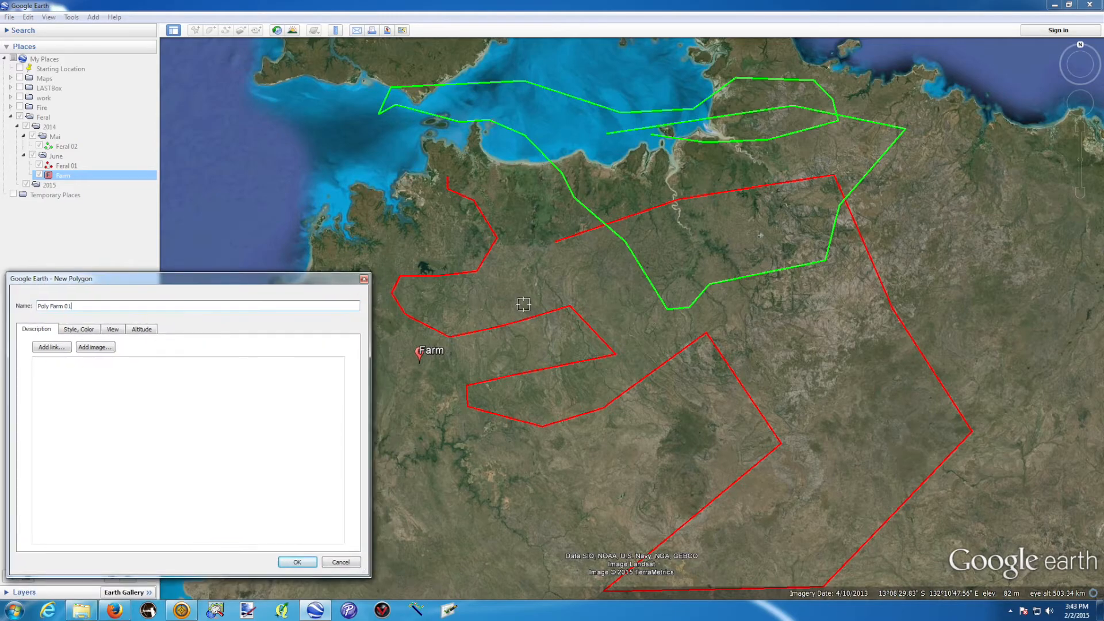
mouse_move(488, 296)
left_mouse_down()
mouse_move(501, 279)
mouse_move(659, 304)
mouse_move(600, 392)
mouse_move(492, 385)
mouse_move(438, 353)
mouse_move(447, 329)
left_mouse_up()
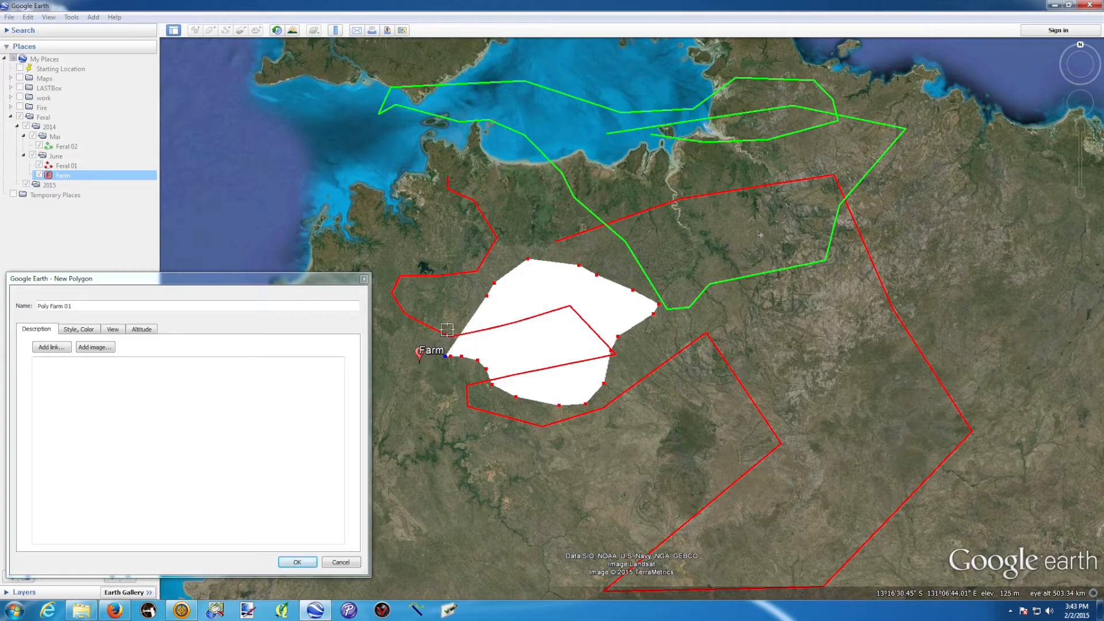
scroll(446, 330, "up", 5)
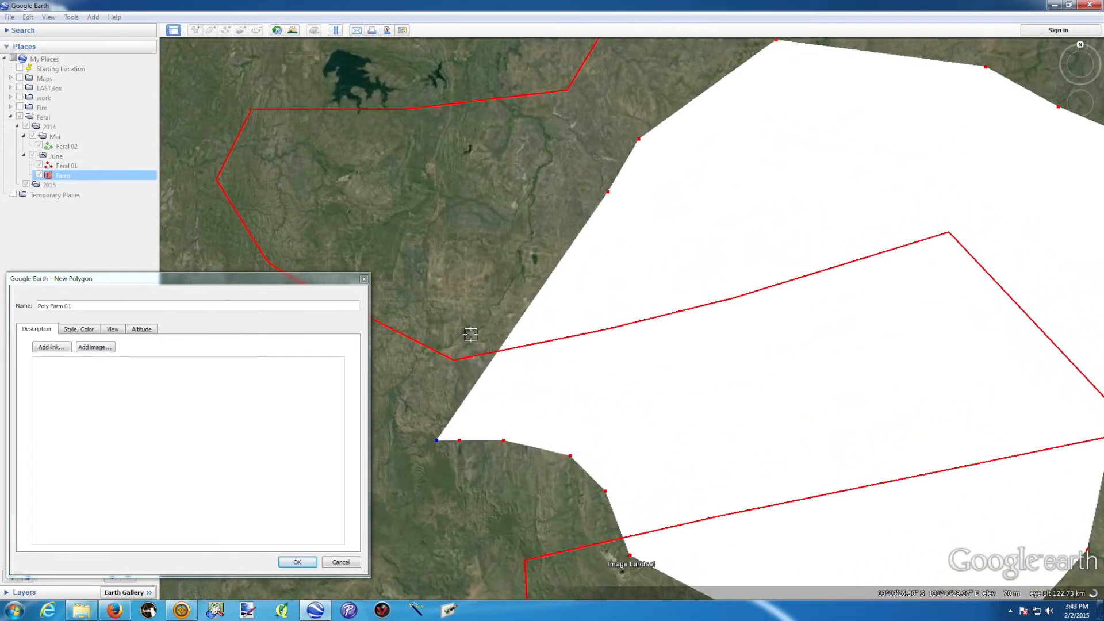
mouse_move(448, 301)
left_mouse_down()
mouse_move(438, 232)
mouse_move(460, 205)
left_mouse_up()
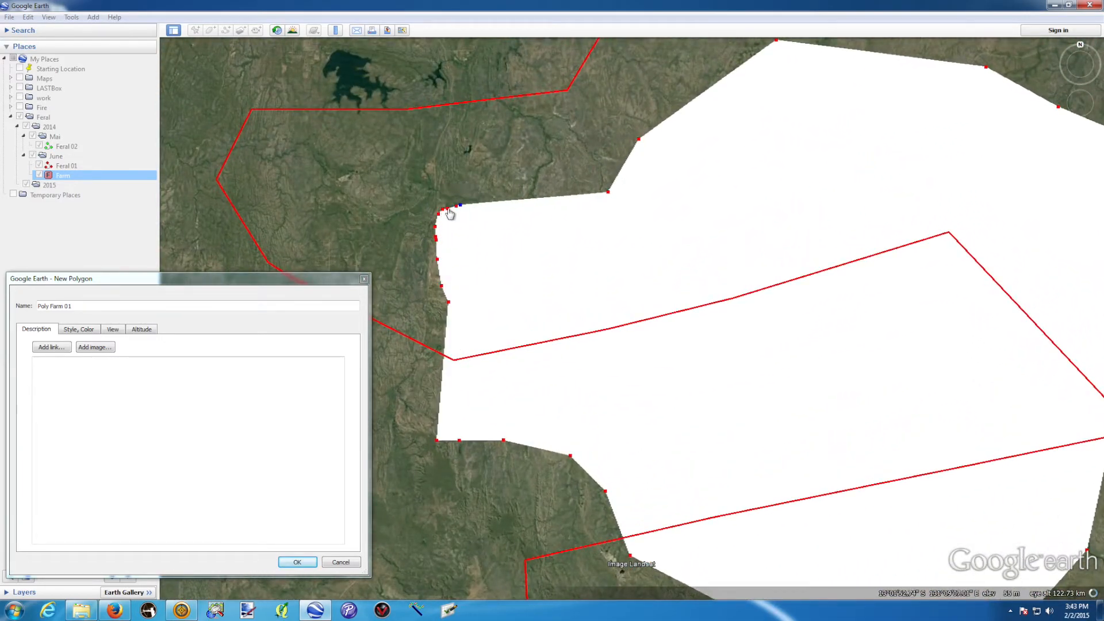
- Set the Poly Farm 01 area colour to yellow with 40% opacity and save the polygon
left_click(85, 329)
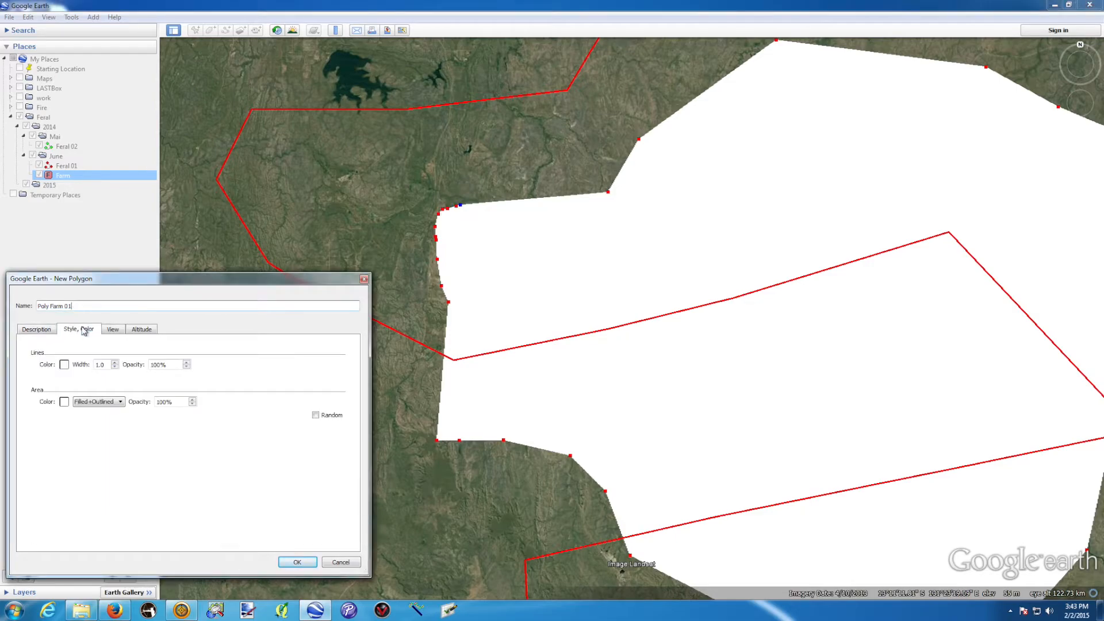
left_click(64, 402)
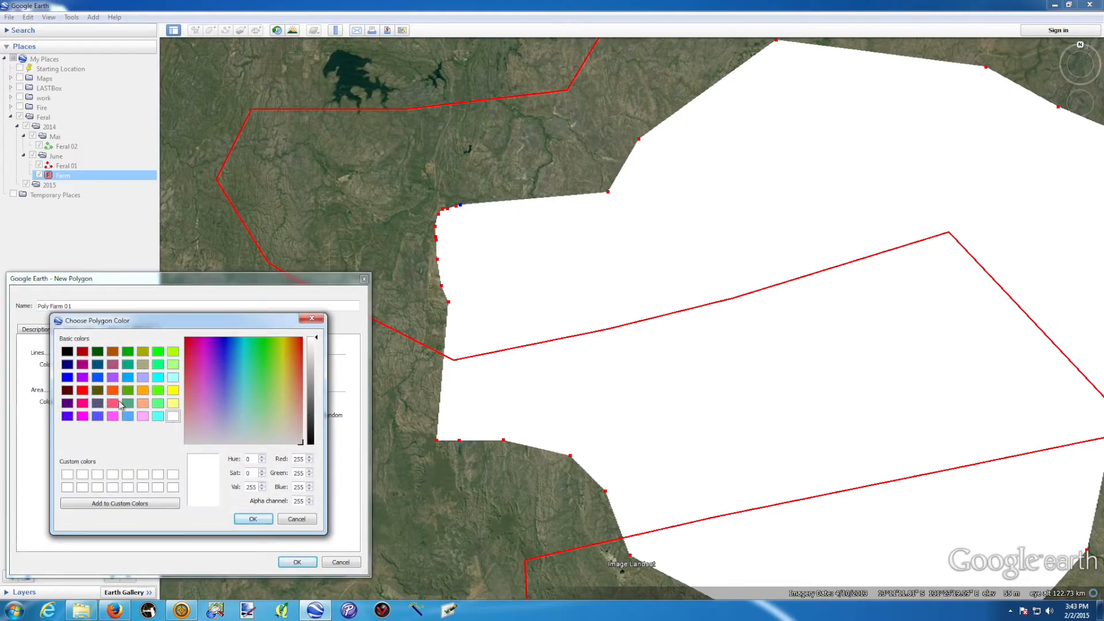
left_click(173, 391)
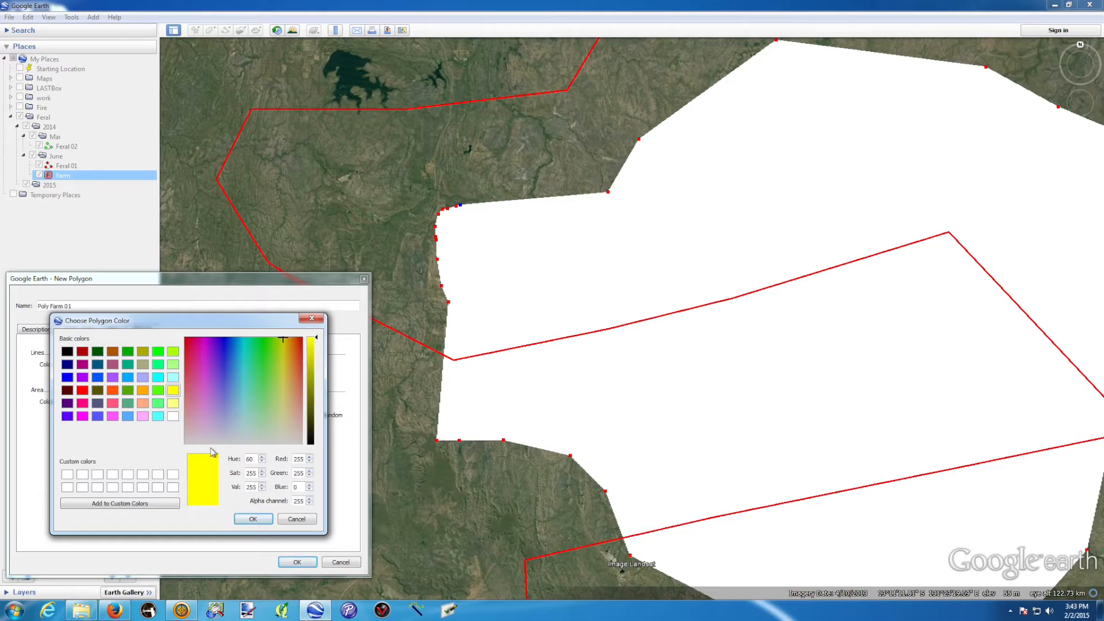
left_click(254, 520)
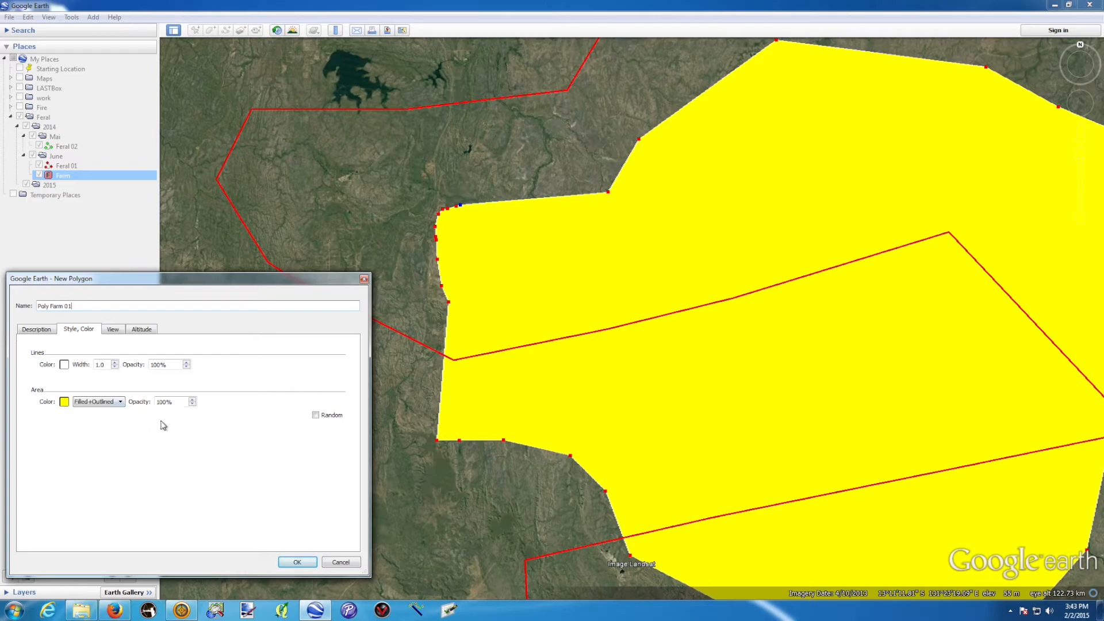
left_click_drag(163, 403, 152, 404)
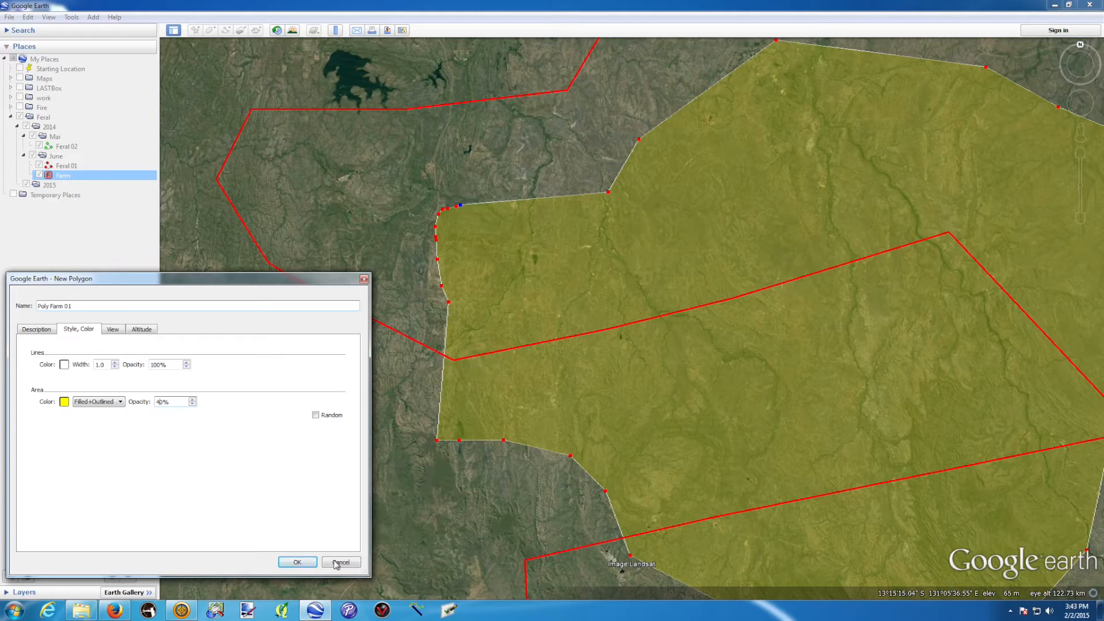
left_click(310, 563)
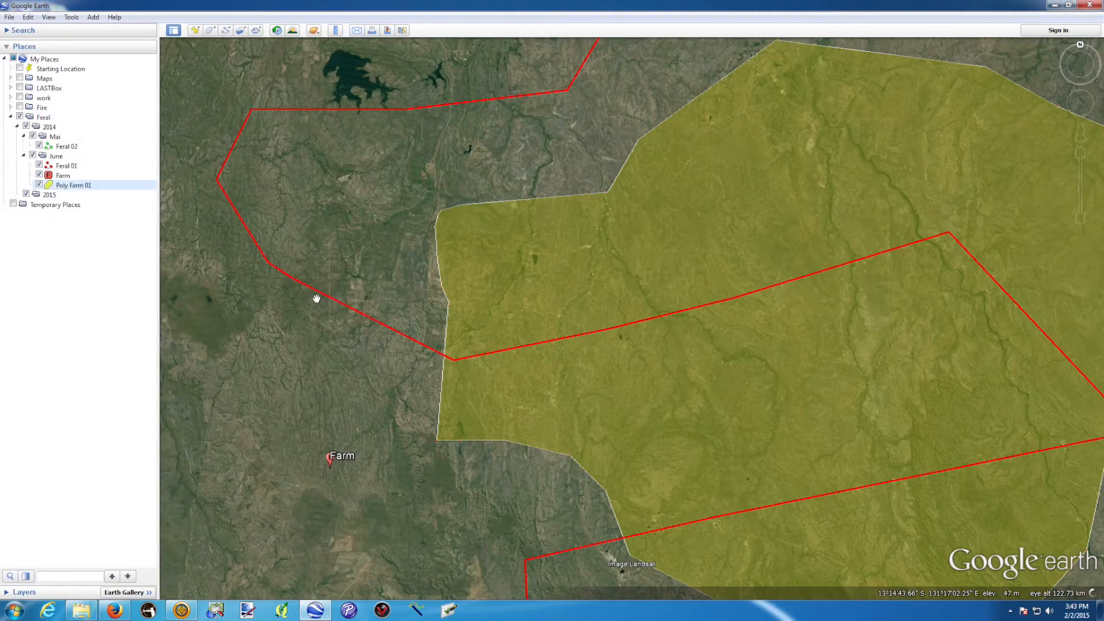
- Move the Poly Farm 01 polygon from the June folder into the Mai folder
left_click(66, 166)
left_click(64, 176)
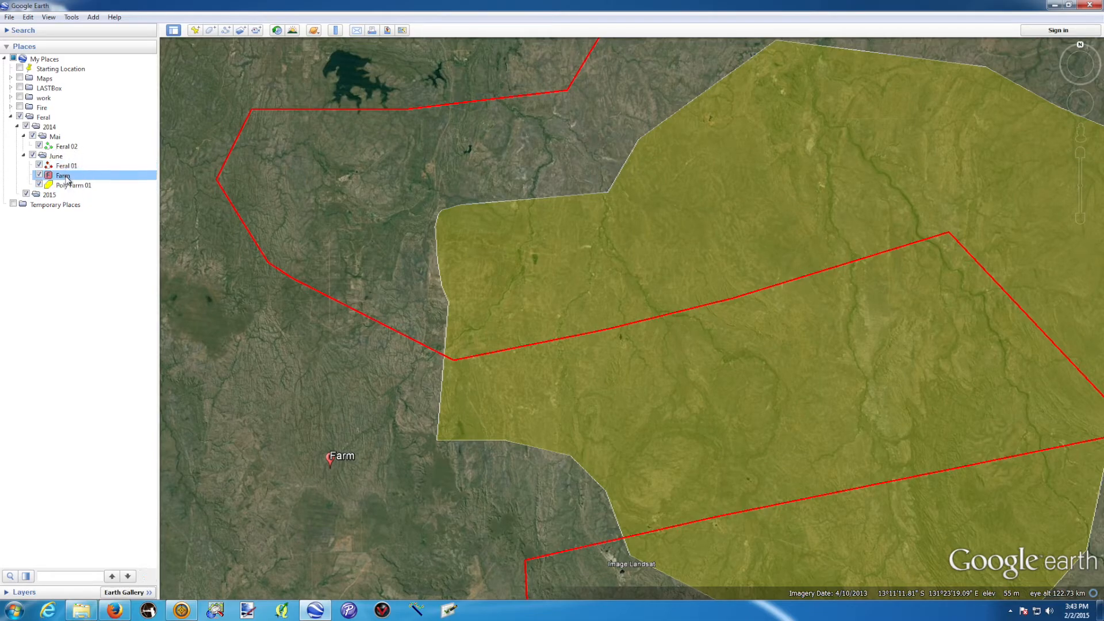
scroll(310, 201, "down", 4)
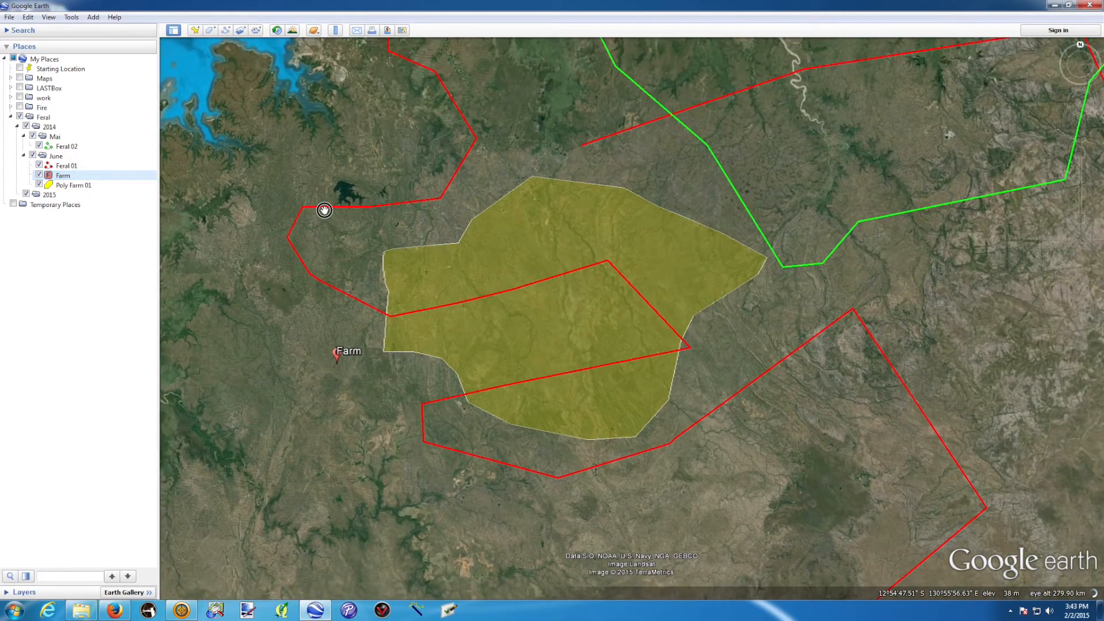
left_click(63, 186)
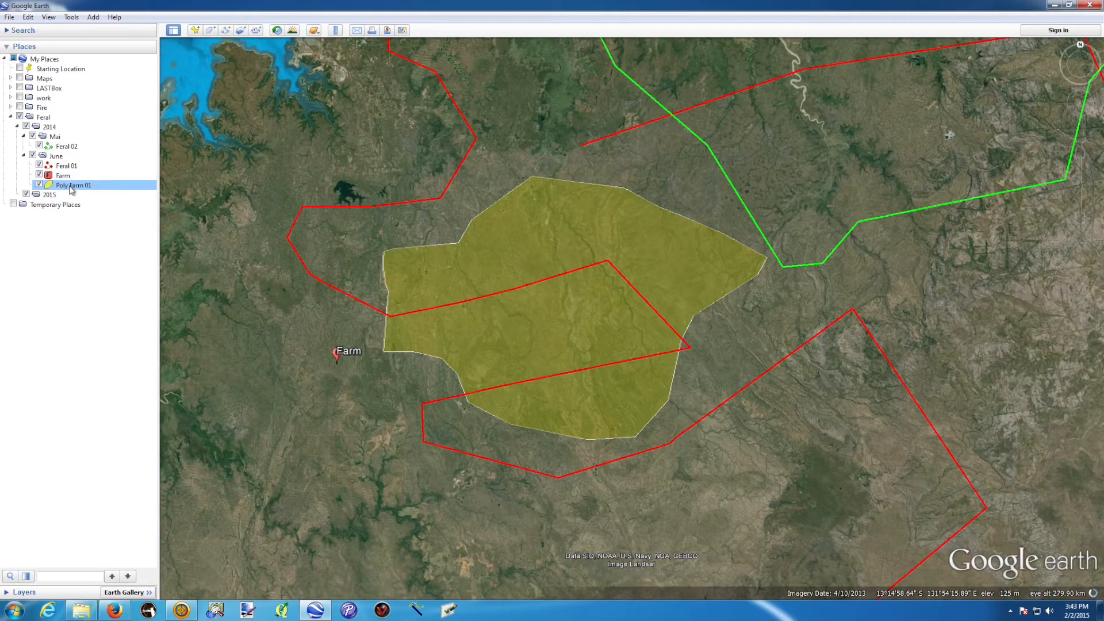
left_click_drag(75, 190, 58, 139)
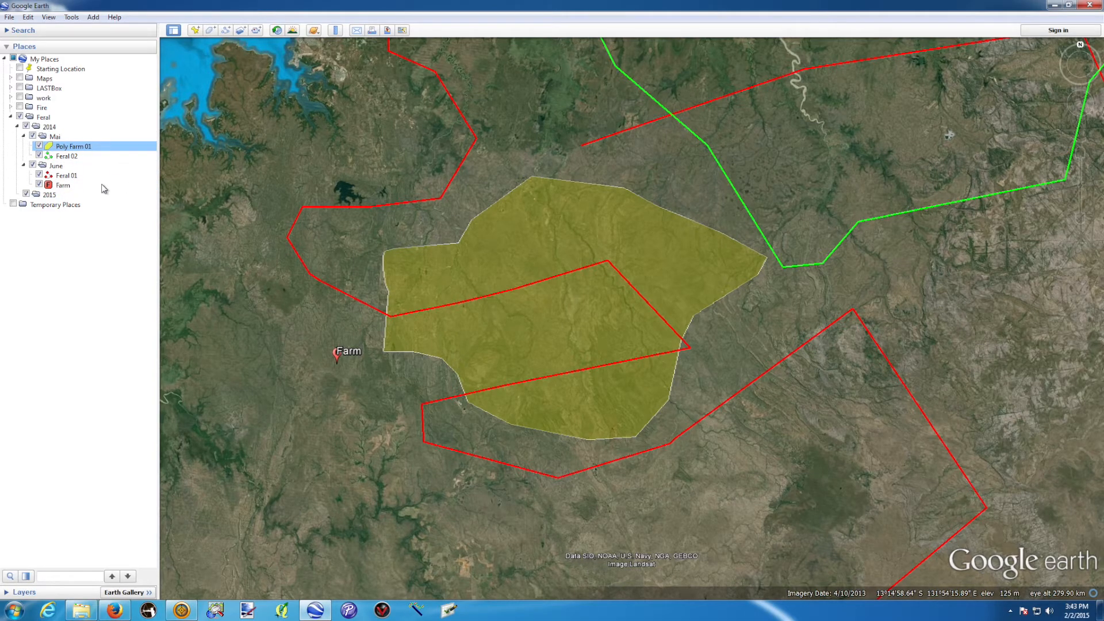
- Measure a straight line in kilometers across the red path north of the yellow polygon with the Ruler, and clear the measurement
left_click_drag(276, 144, 316, 178)
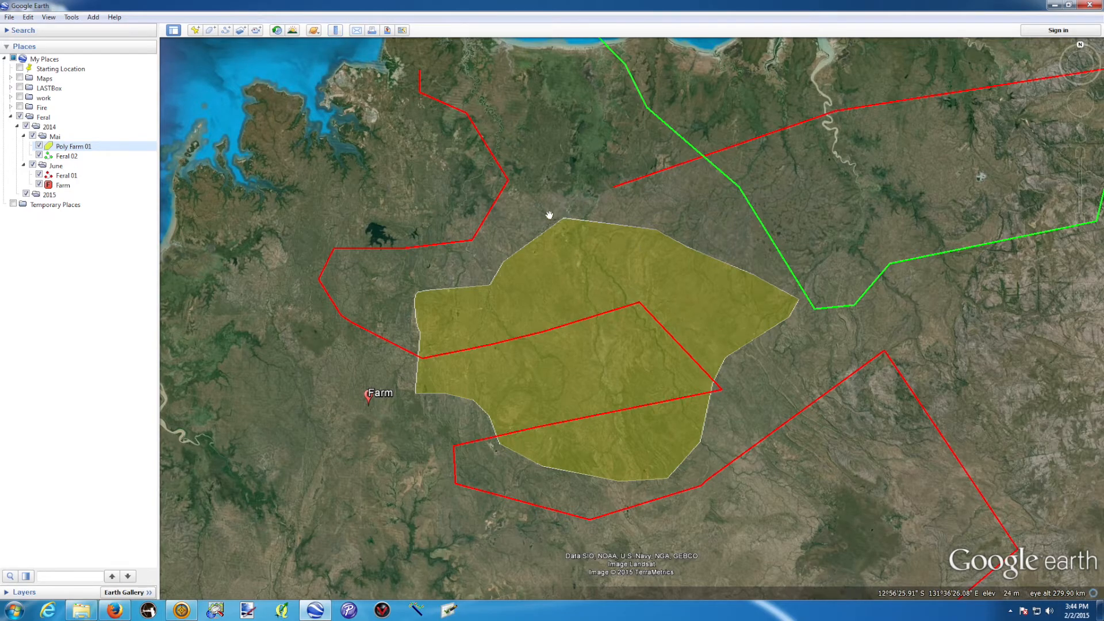
scroll(468, 185, "up", 5)
scroll(421, 218, "down", 3)
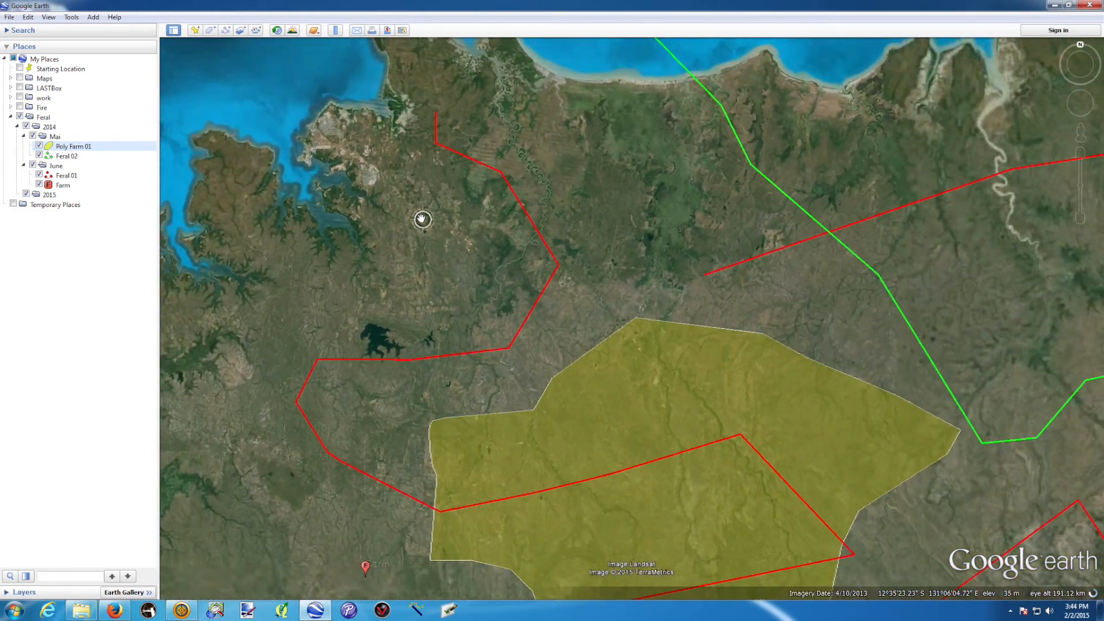
left_click(336, 31)
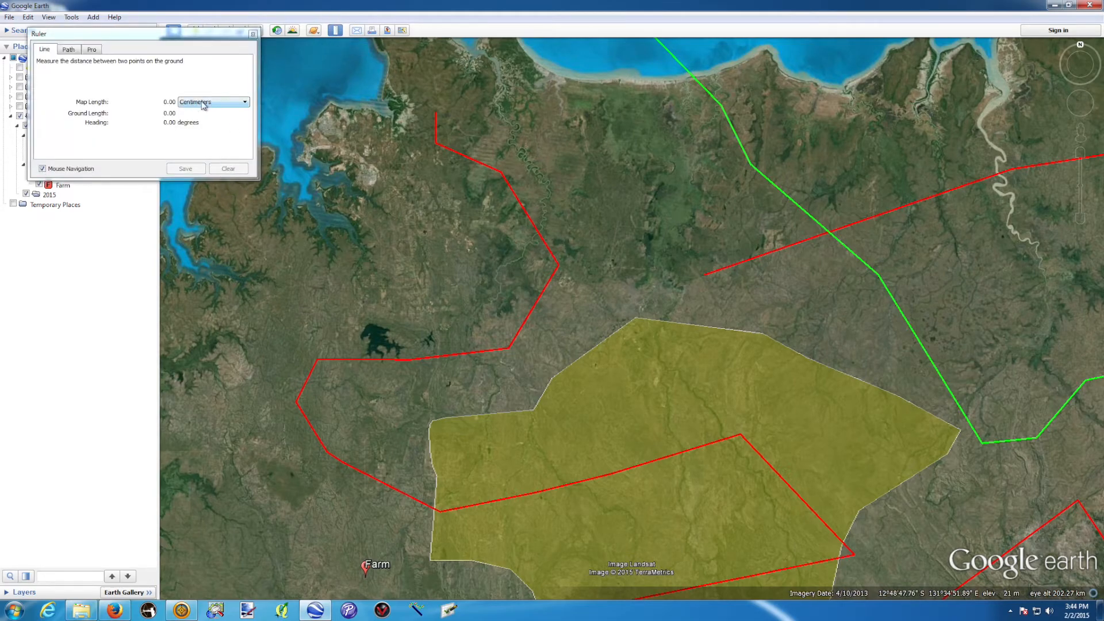
left_click(233, 103)
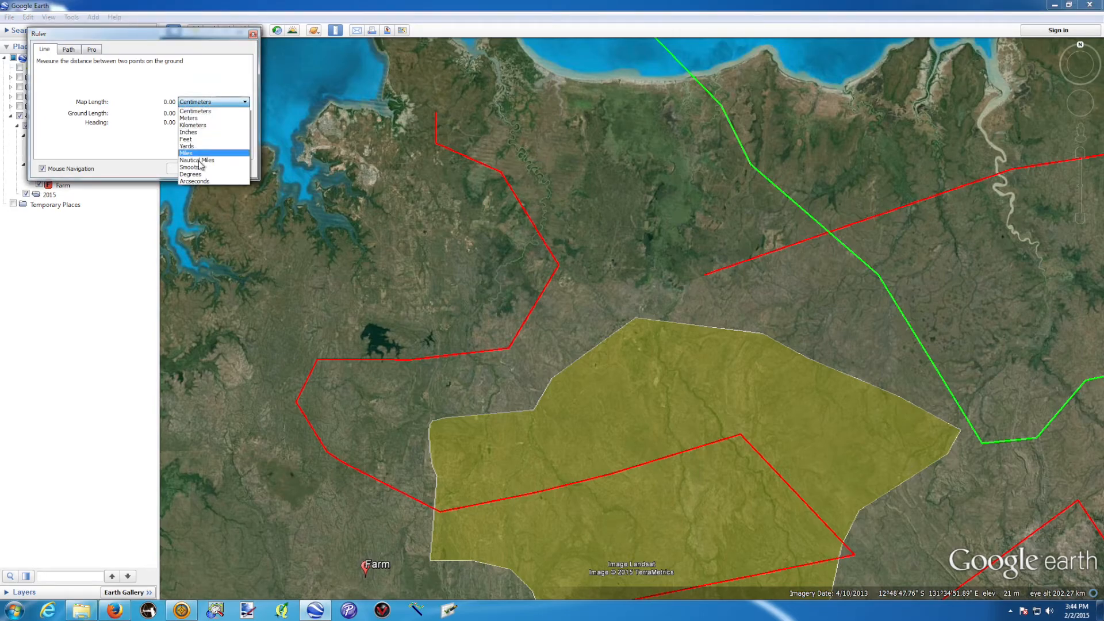
left_click(200, 125)
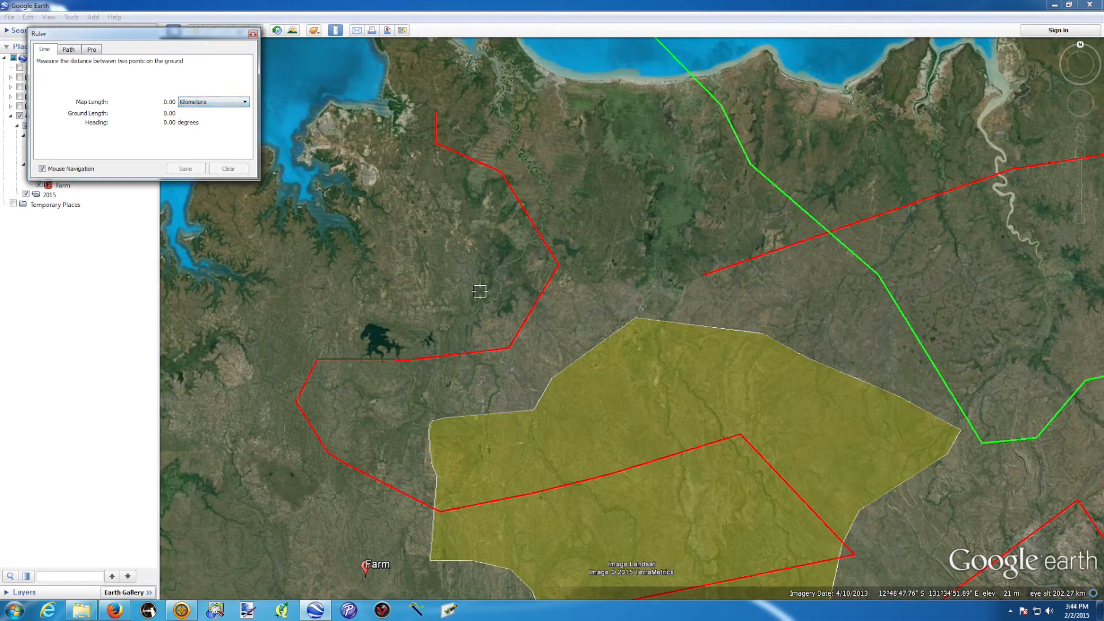
left_click(437, 265)
left_click(699, 247)
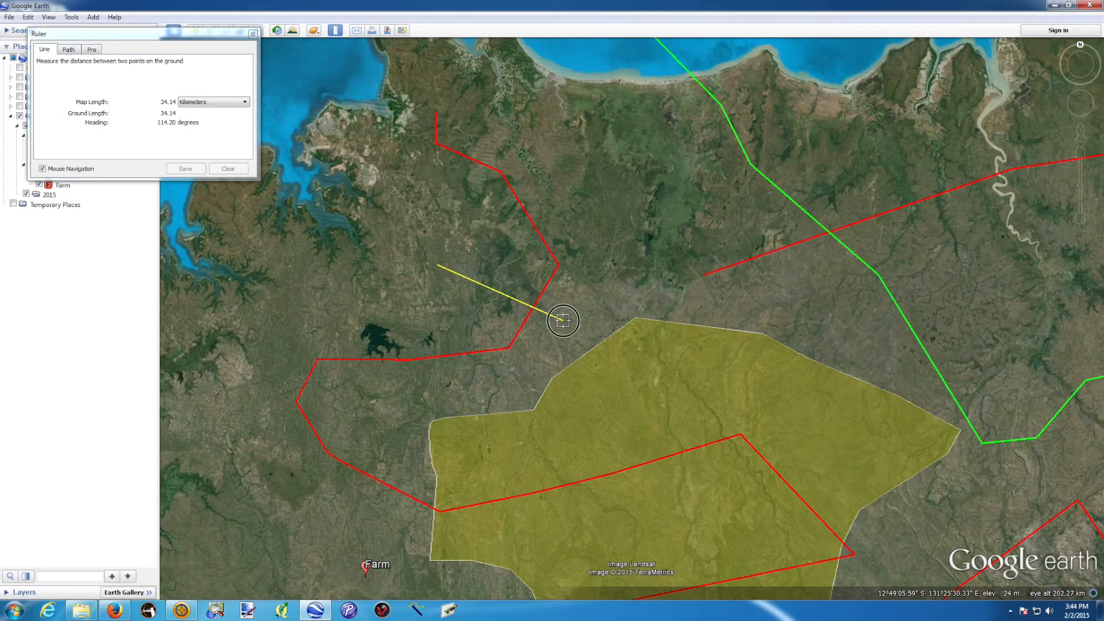
left_click(624, 228)
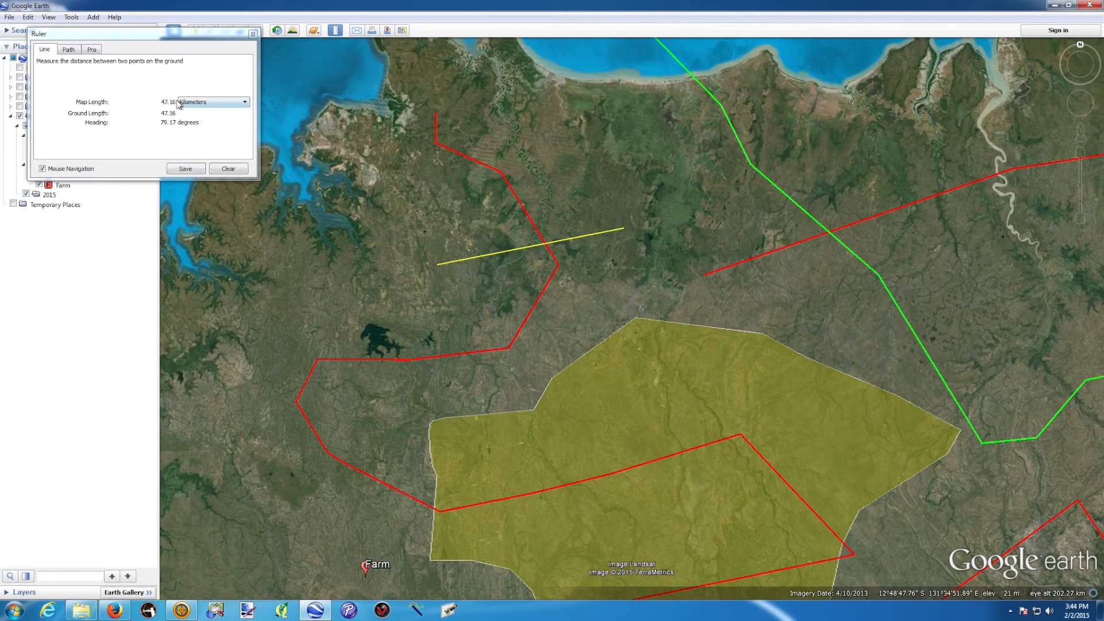
left_click(228, 169)
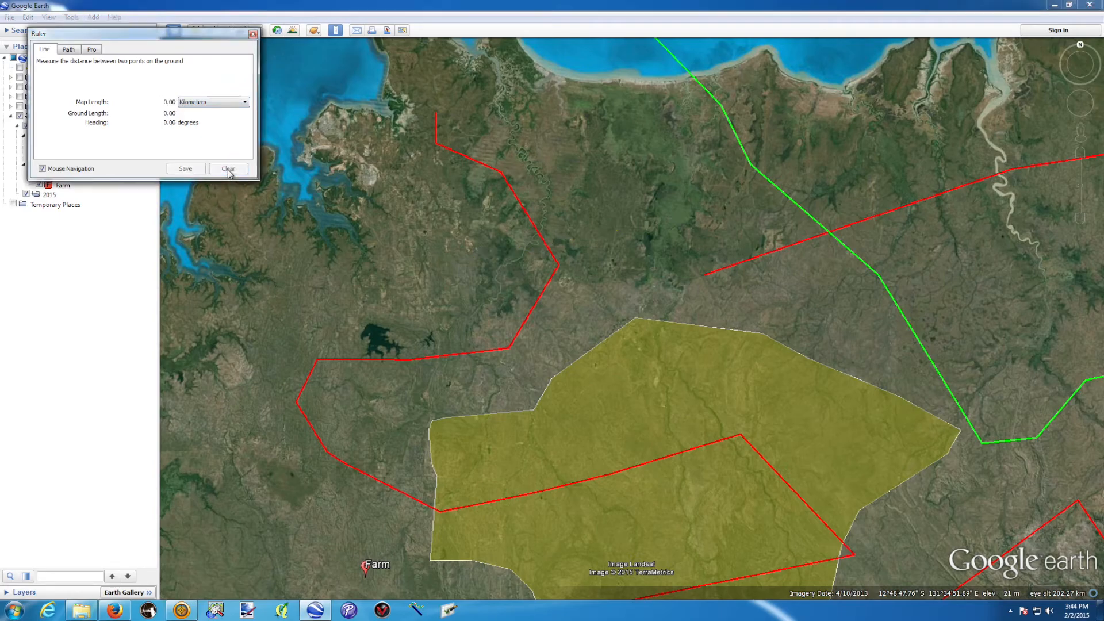
- Measure a five-point path in kilometers with the Ruler, looping across the red path north of the yellow polygon
left_click(69, 50)
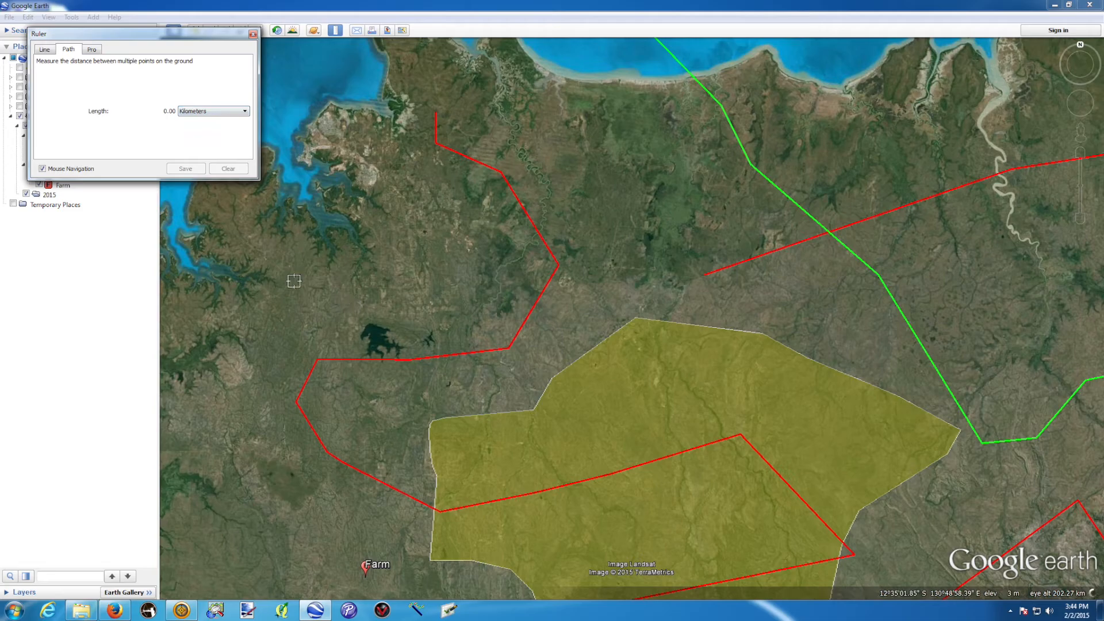
left_click(321, 295)
left_click(435, 181)
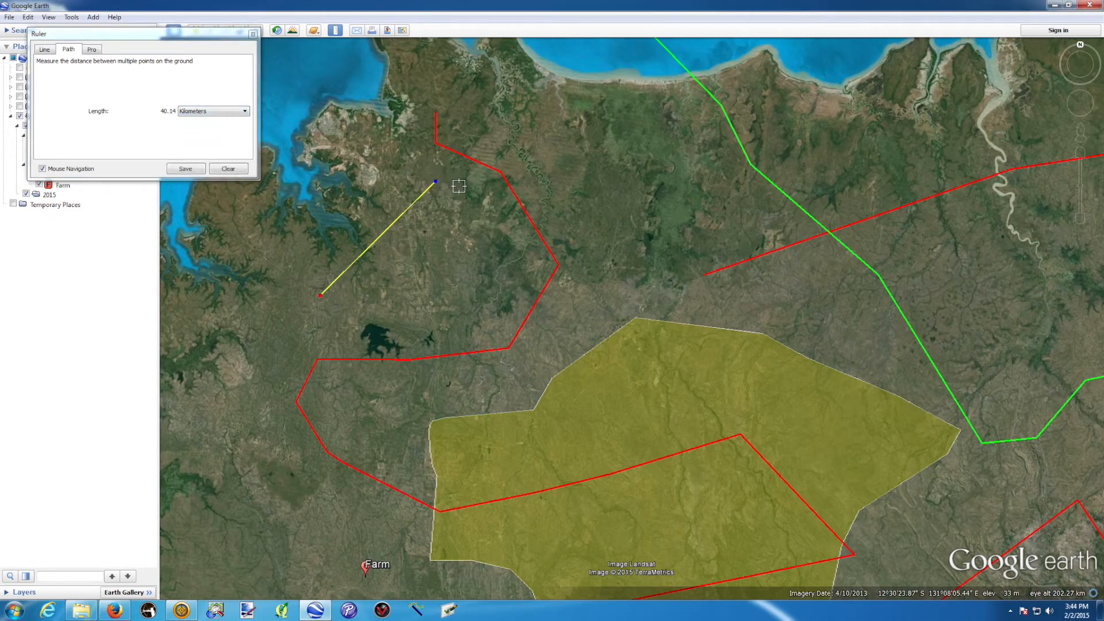
left_click(660, 177)
left_click(668, 301)
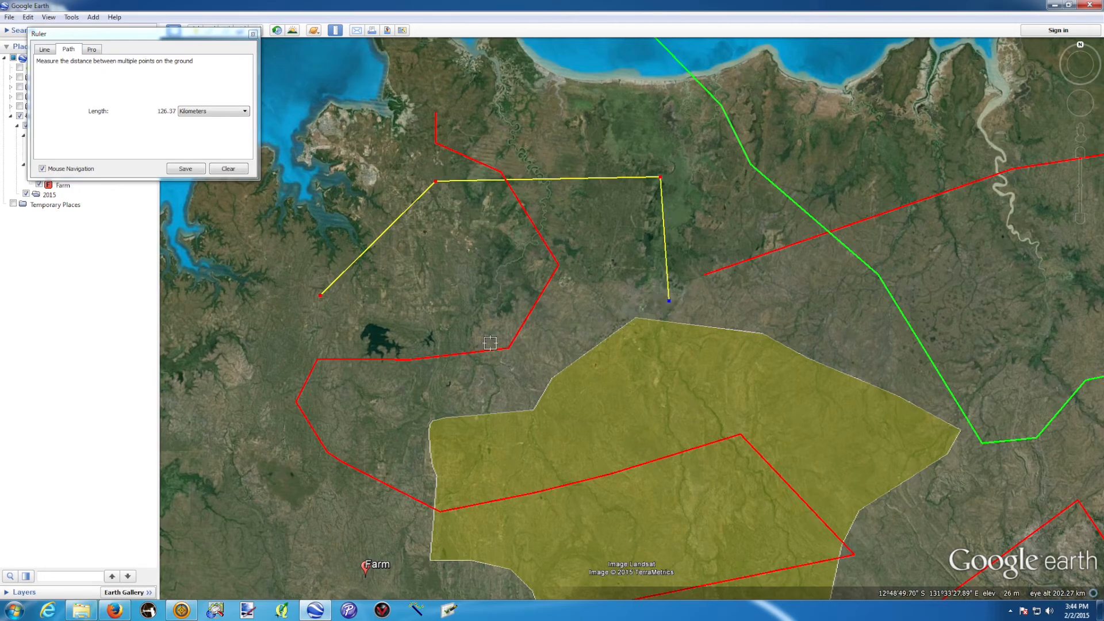
left_click(446, 334)
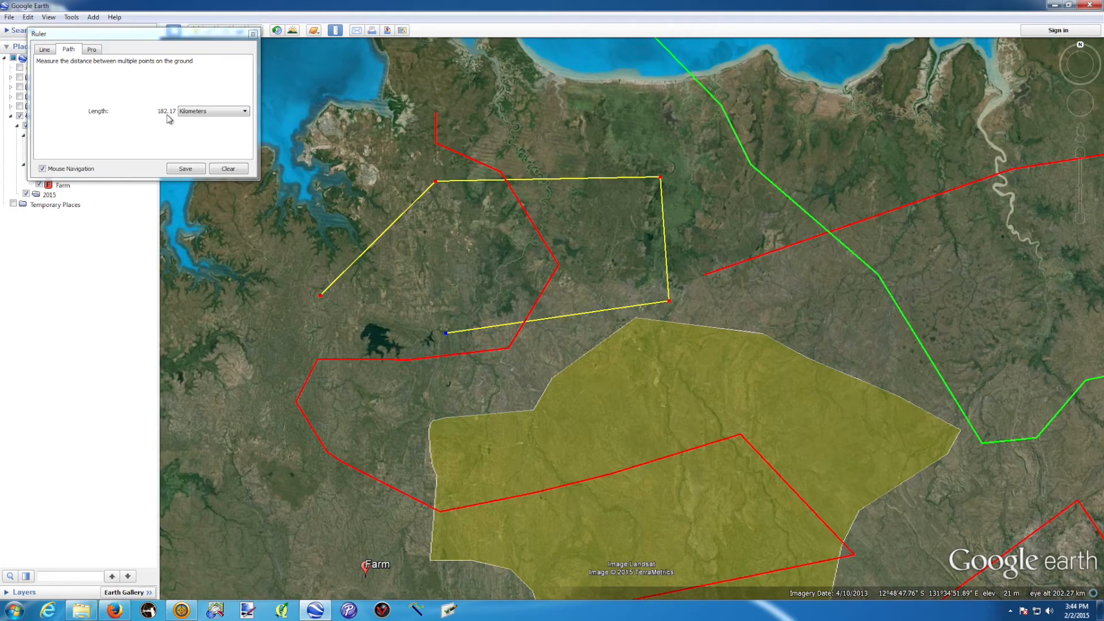
- Move the measured path's second point slightly south, clear the measurement and close the Ruler
left_click_drag(435, 182, 445, 211)
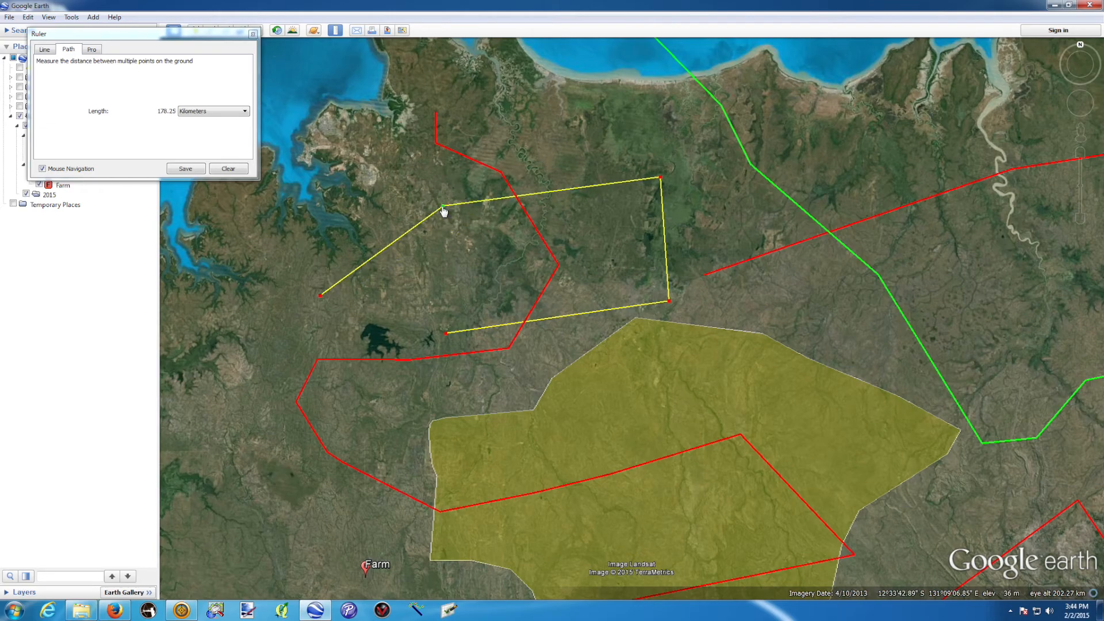
left_click(237, 170)
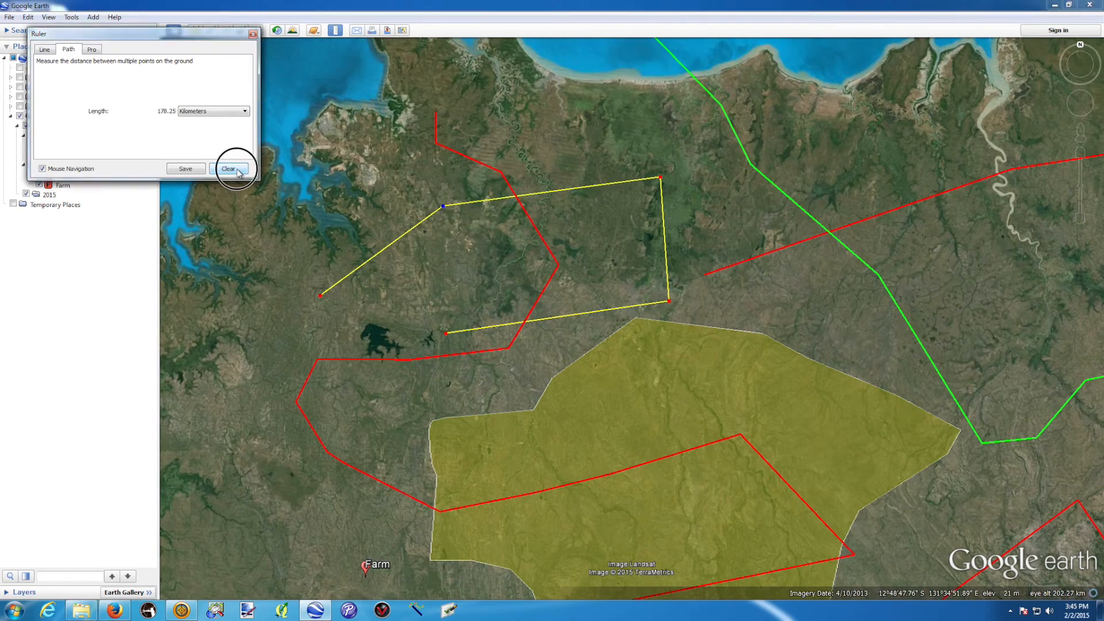
left_click(253, 35)
scroll(434, 203, "down", 2)
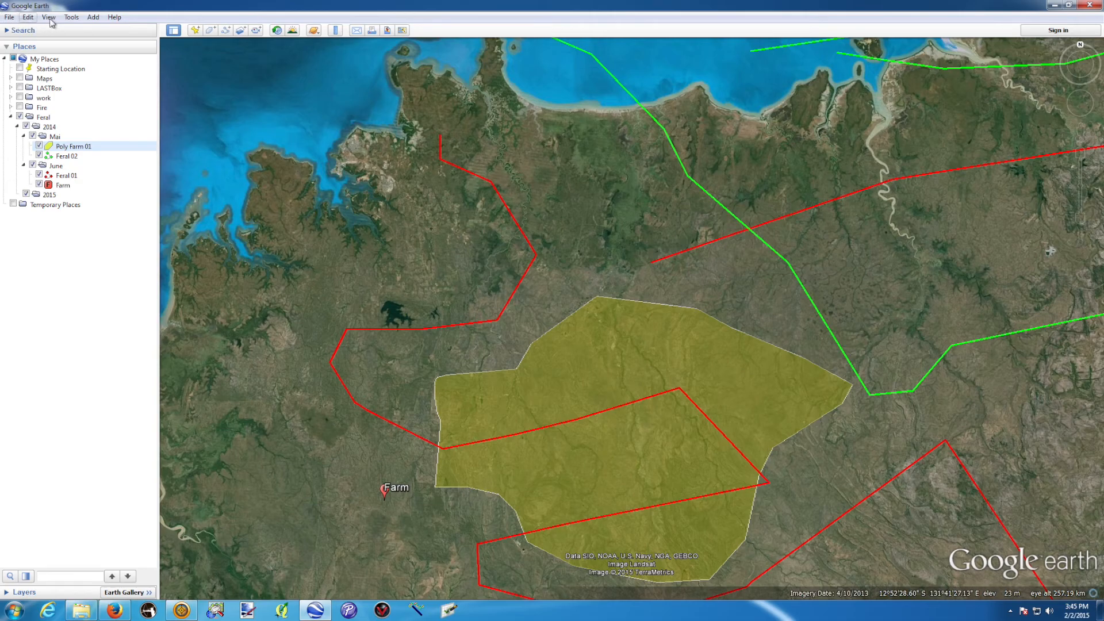
left_click(27, 18)
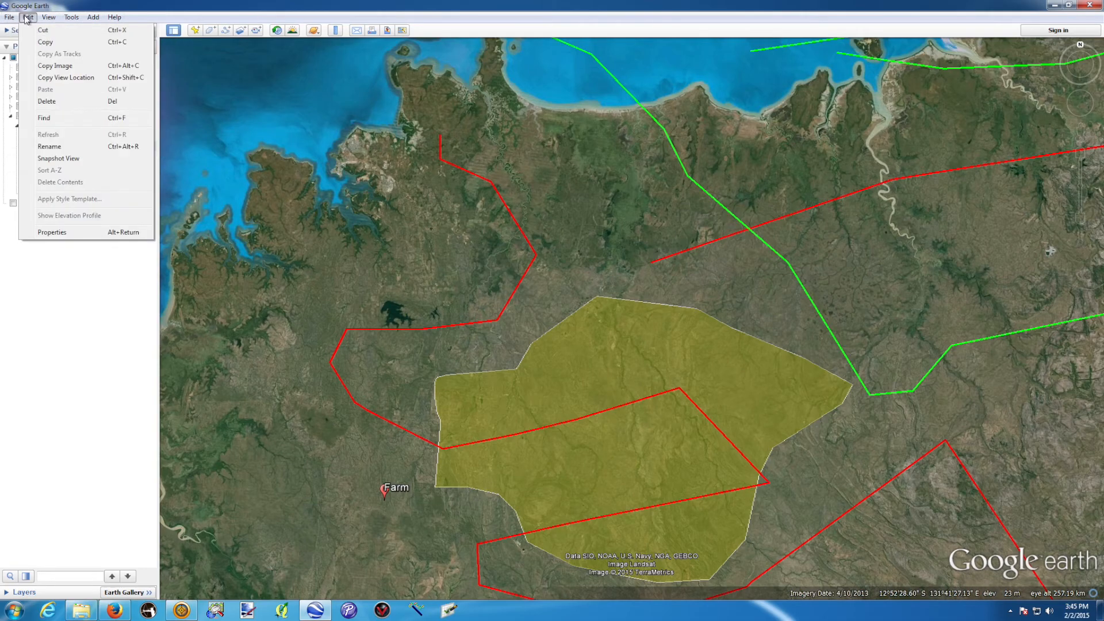
mouse_move(46, 18)
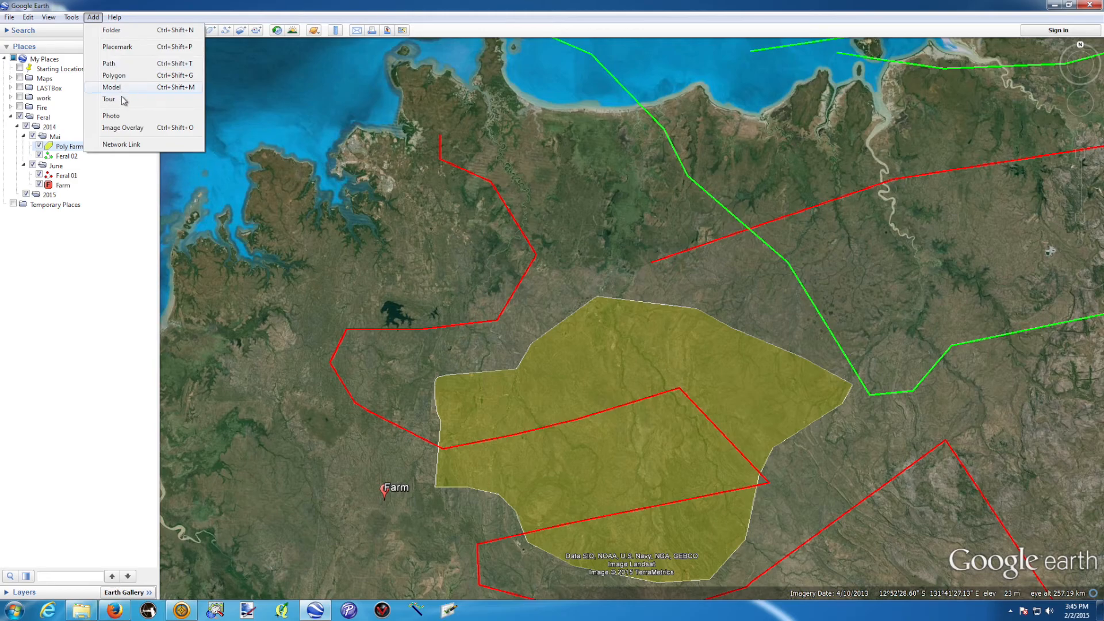
left_click(239, 16)
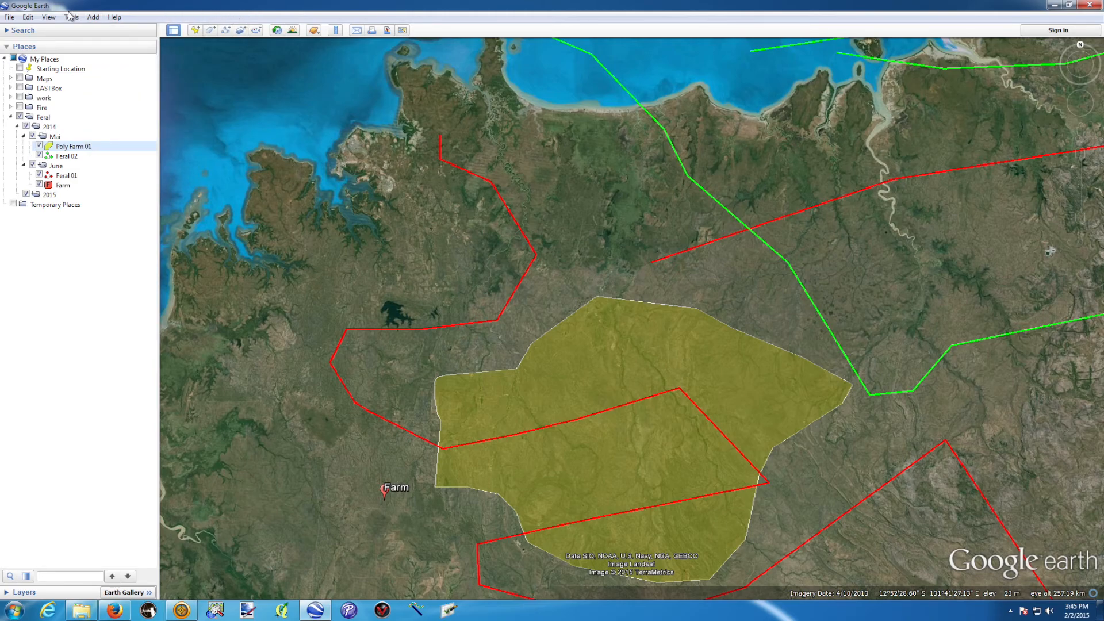
- Open the program options and examine the 3D View, Navigation, Touring and Cache settings
left_click(9, 17)
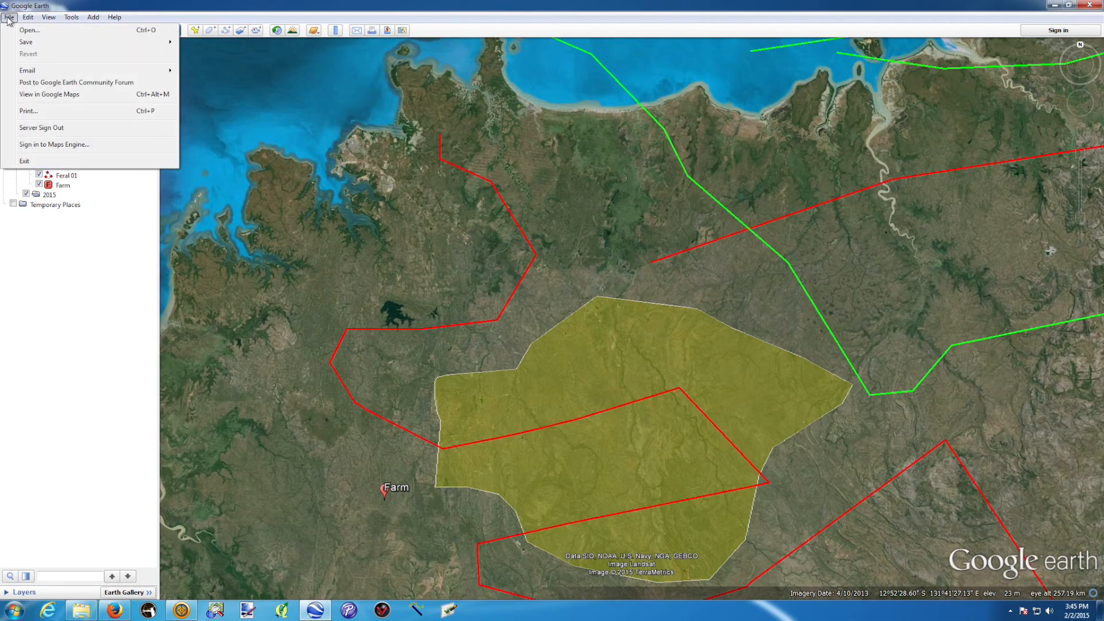
mouse_move(71, 17)
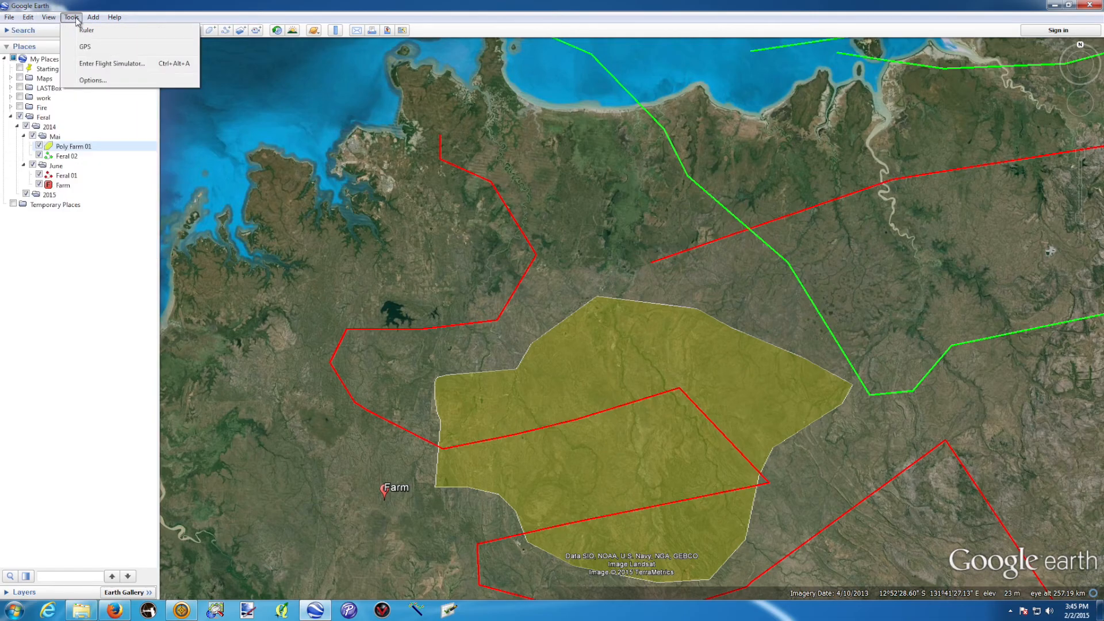
left_click(94, 81)
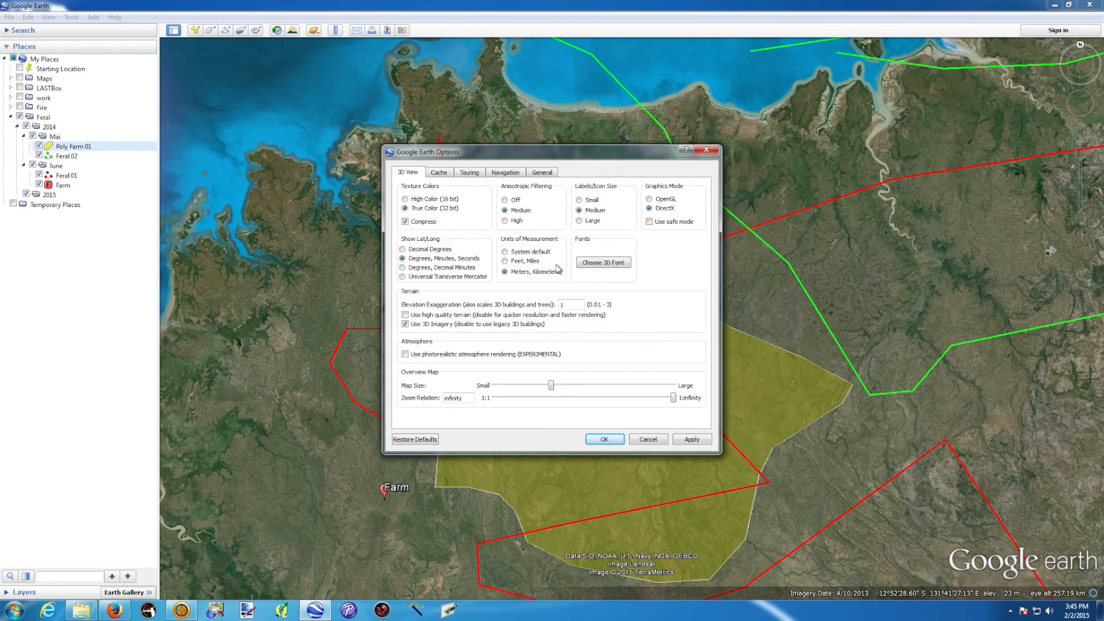
left_click(504, 173)
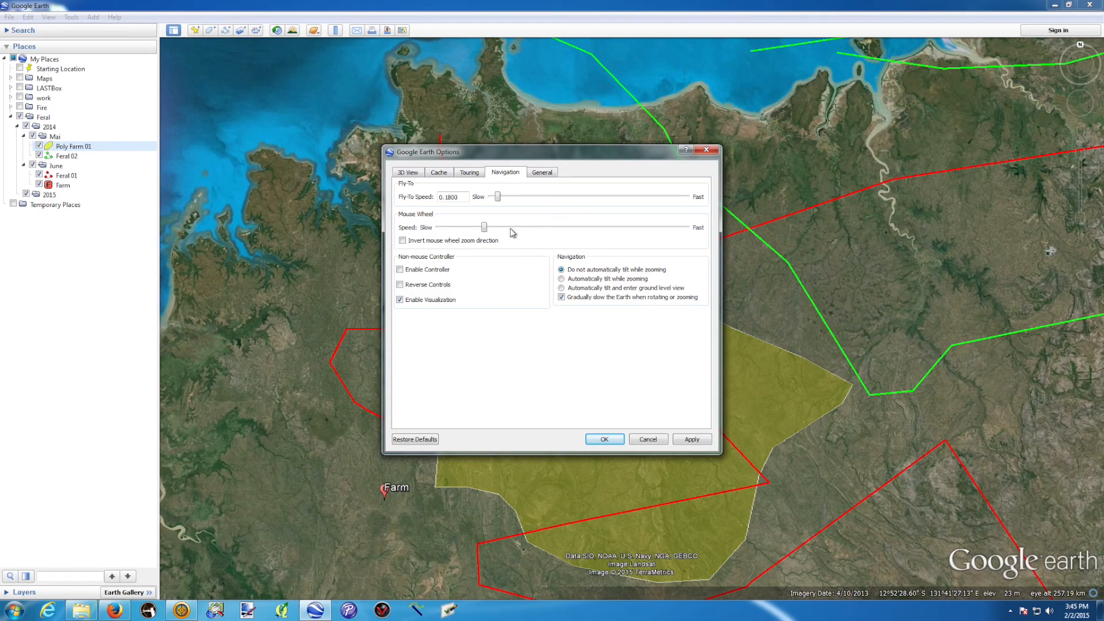
left_click(469, 174)
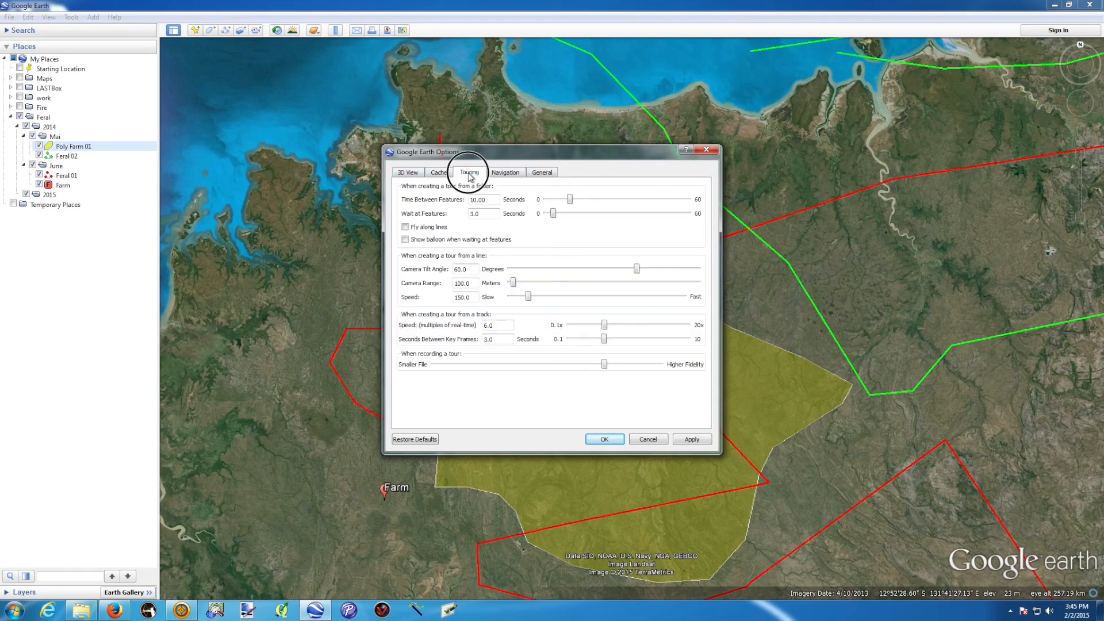
left_click(439, 173)
left_click(411, 173)
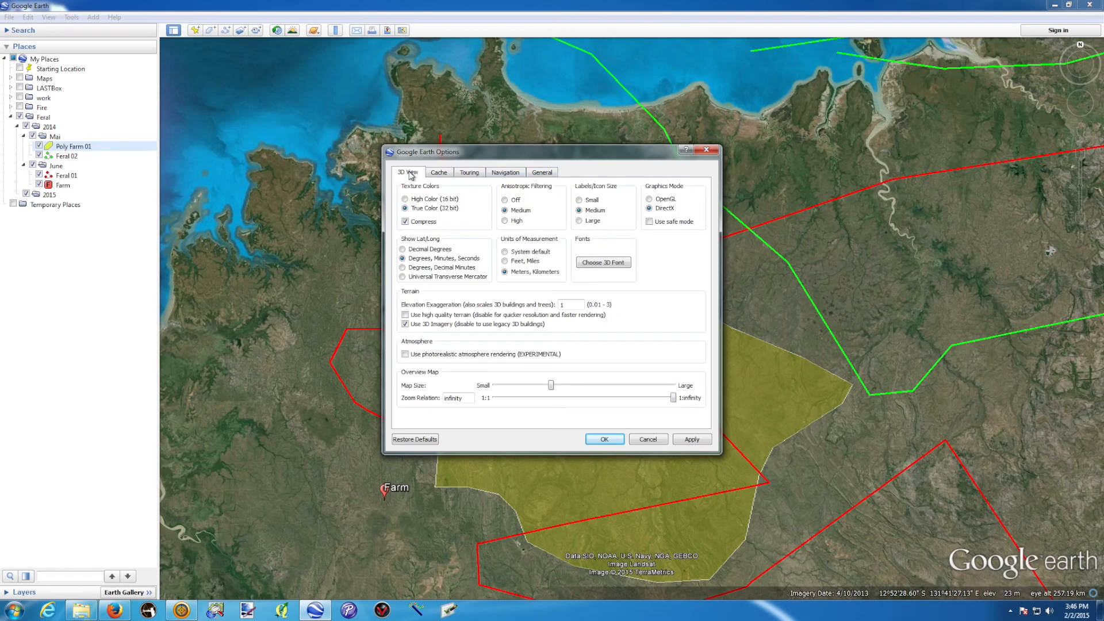
- Try Decimal Degrees for the latitude and longitude display, set it to Degrees, Minutes, Seconds, and accept the options
left_click(402, 249)
left_click(402, 258)
left_click(604, 440)
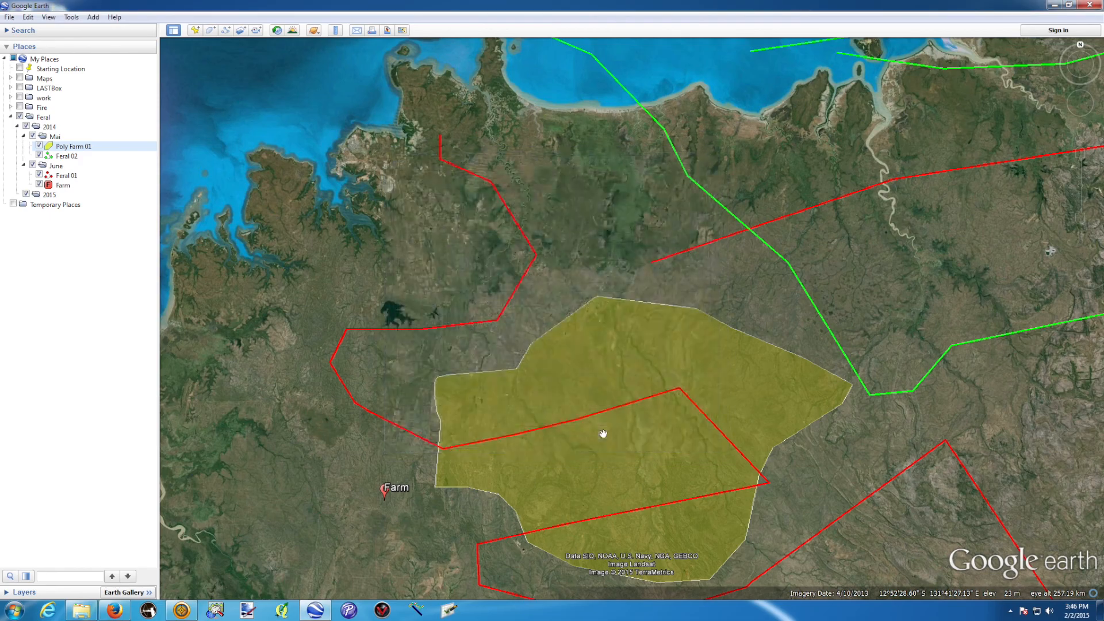